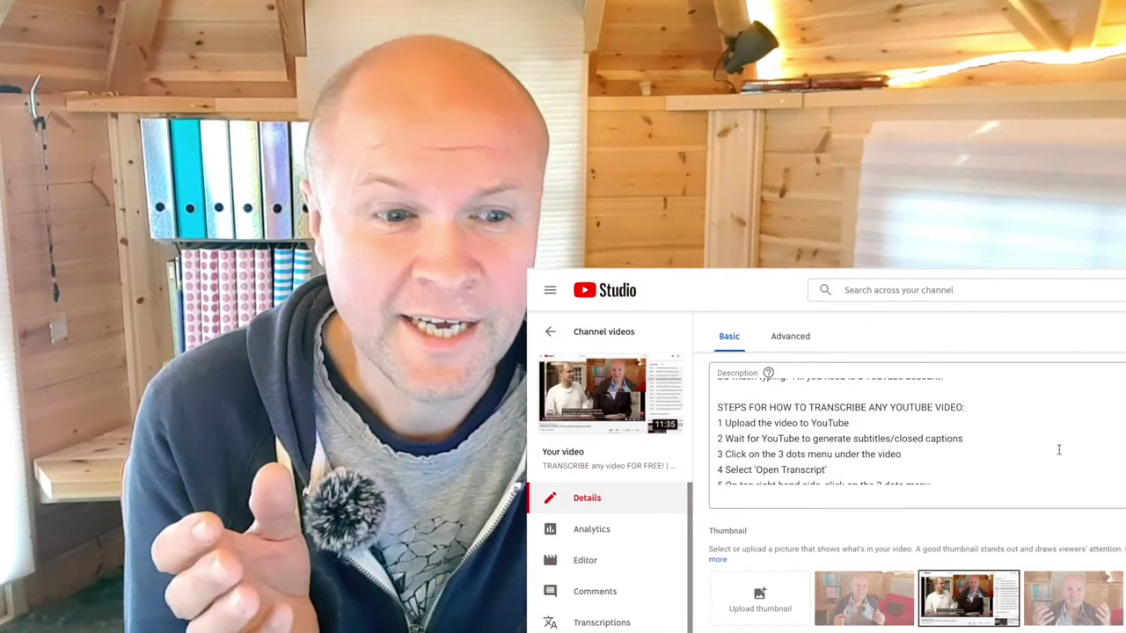
scroll(1059, 449, "down", 2)
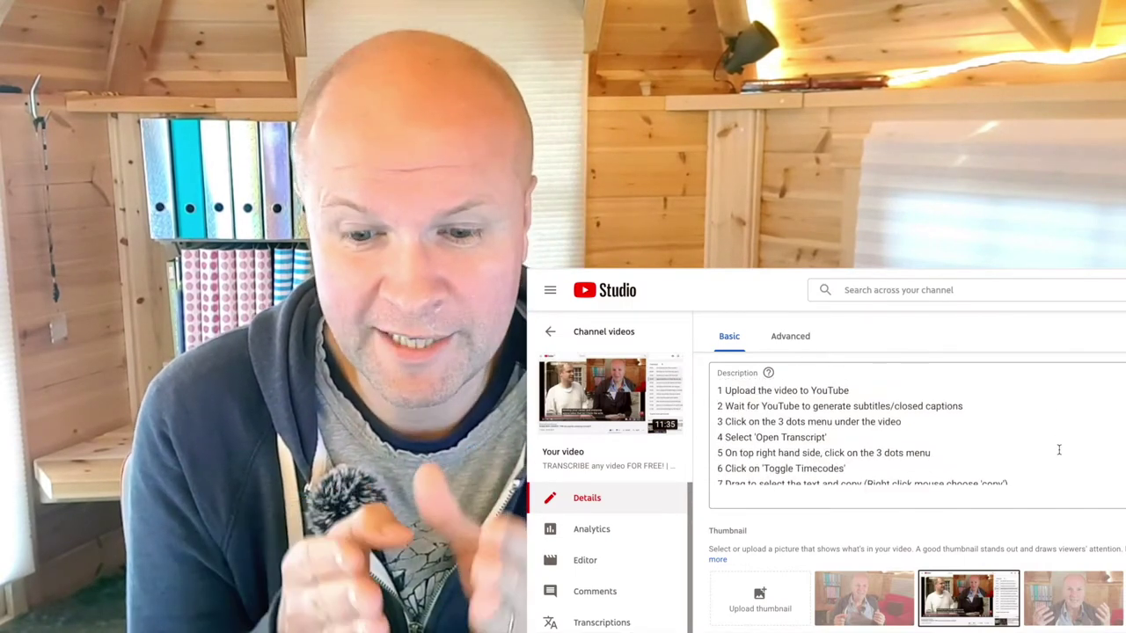
scroll(864, 547, "down", 1)
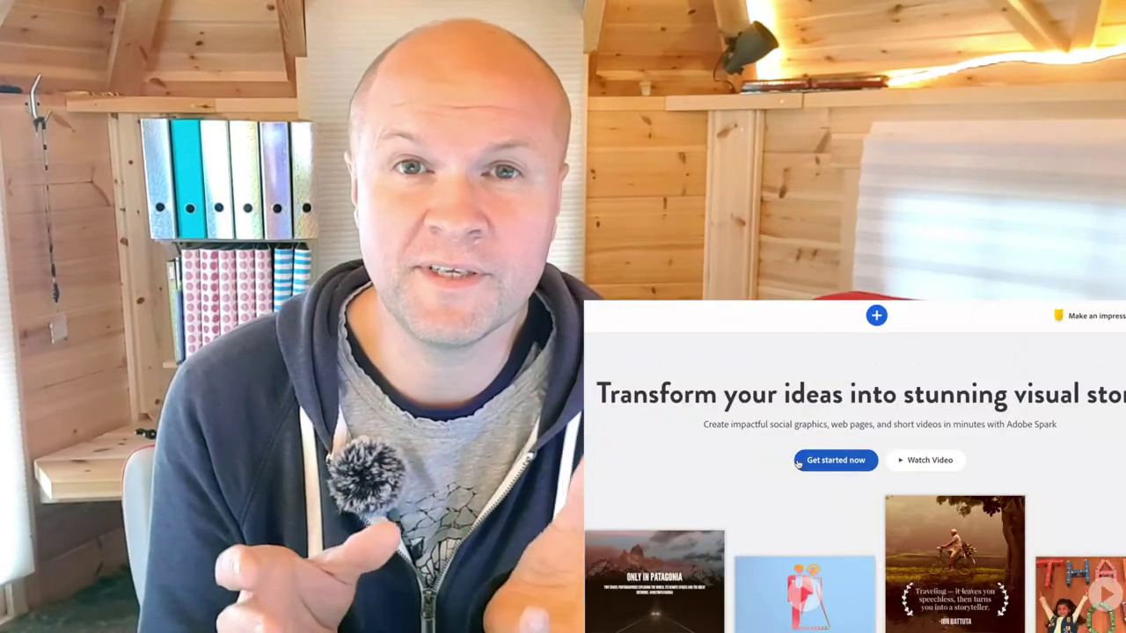
scroll(797, 464, "down", 3)
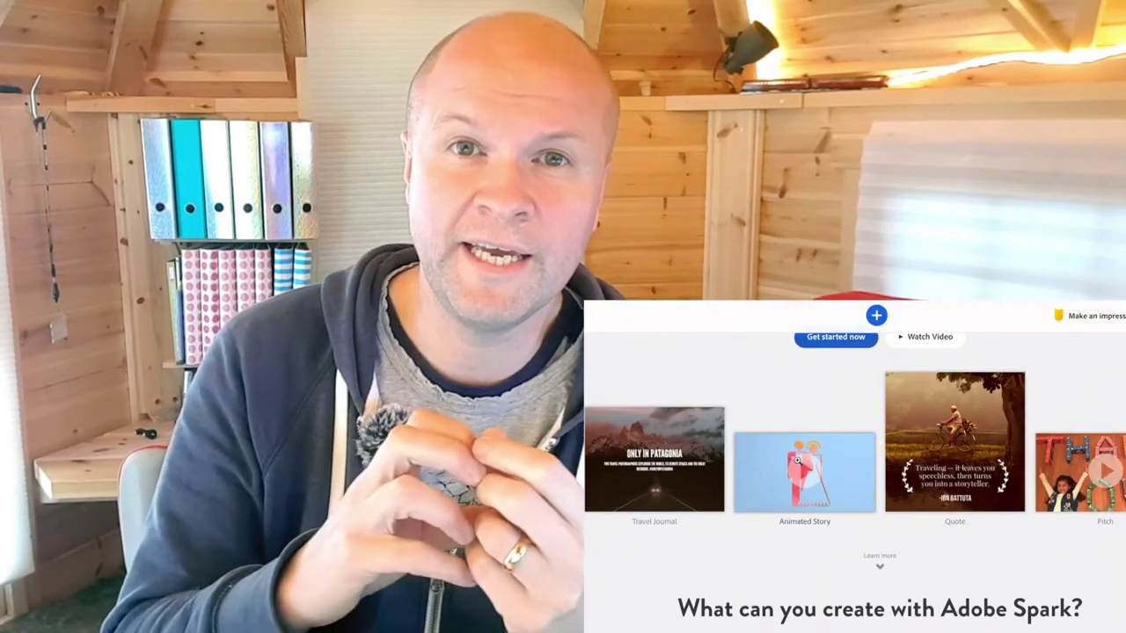
scroll(798, 460, "up", 3)
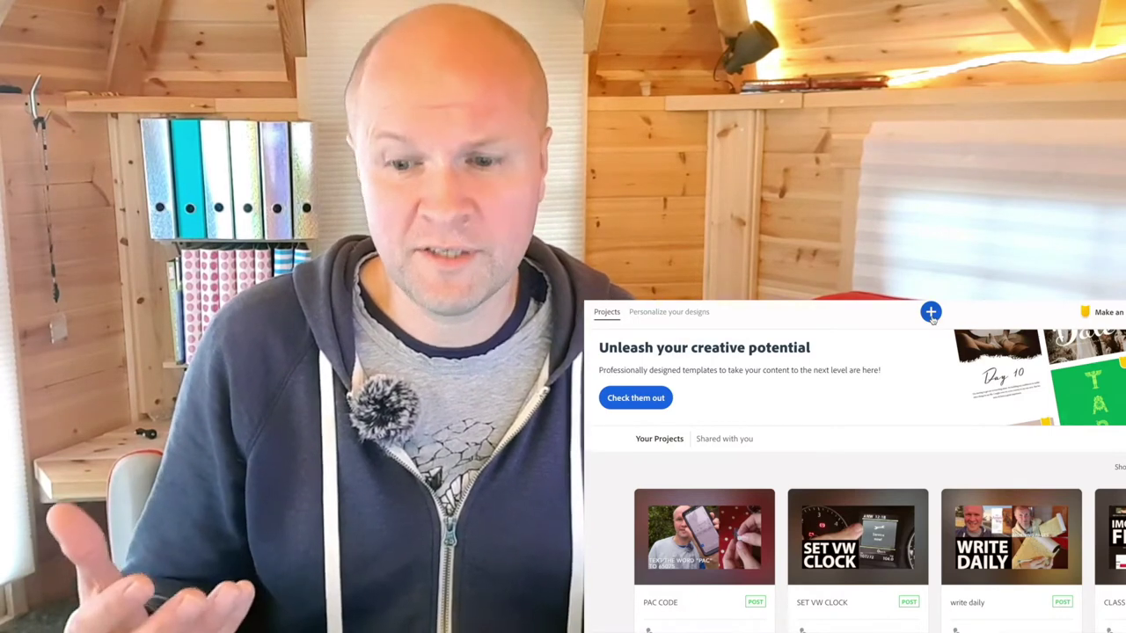
Start a new Adobe Spark project and browse the popular and social media templates.
left_click(931, 312)
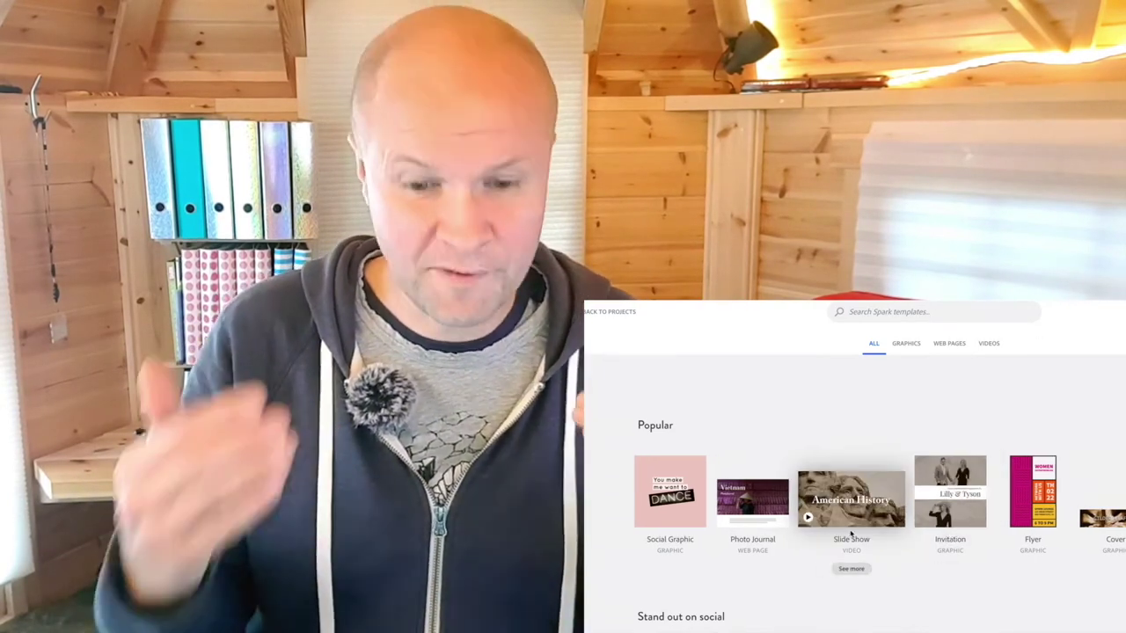
scroll(851, 533, "down", 2)
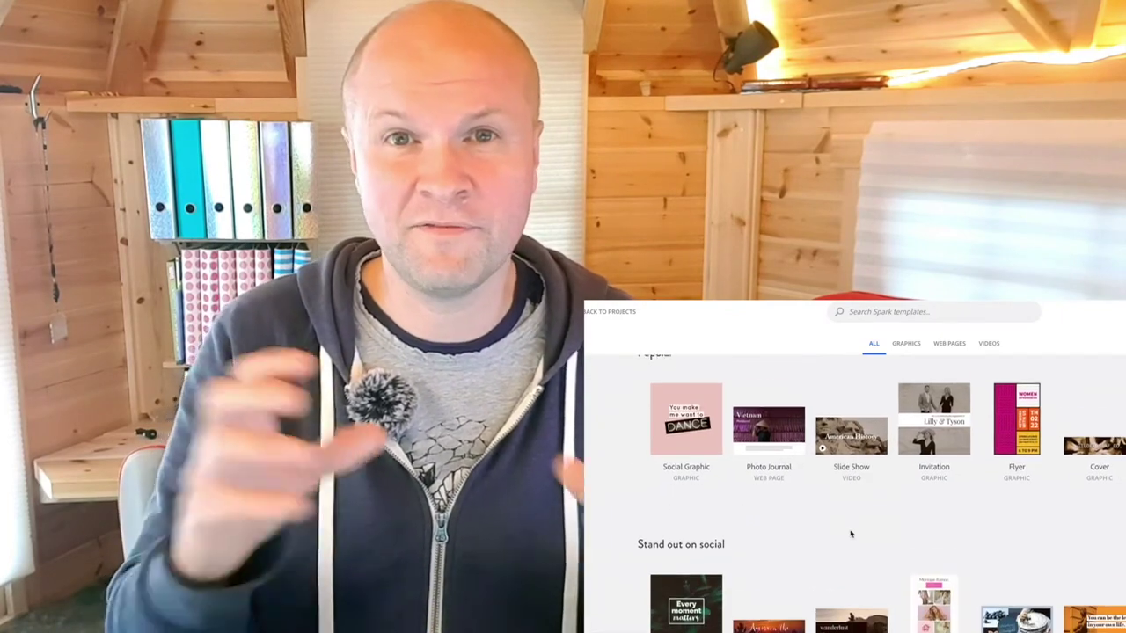
scroll(850, 533, "down", 1)
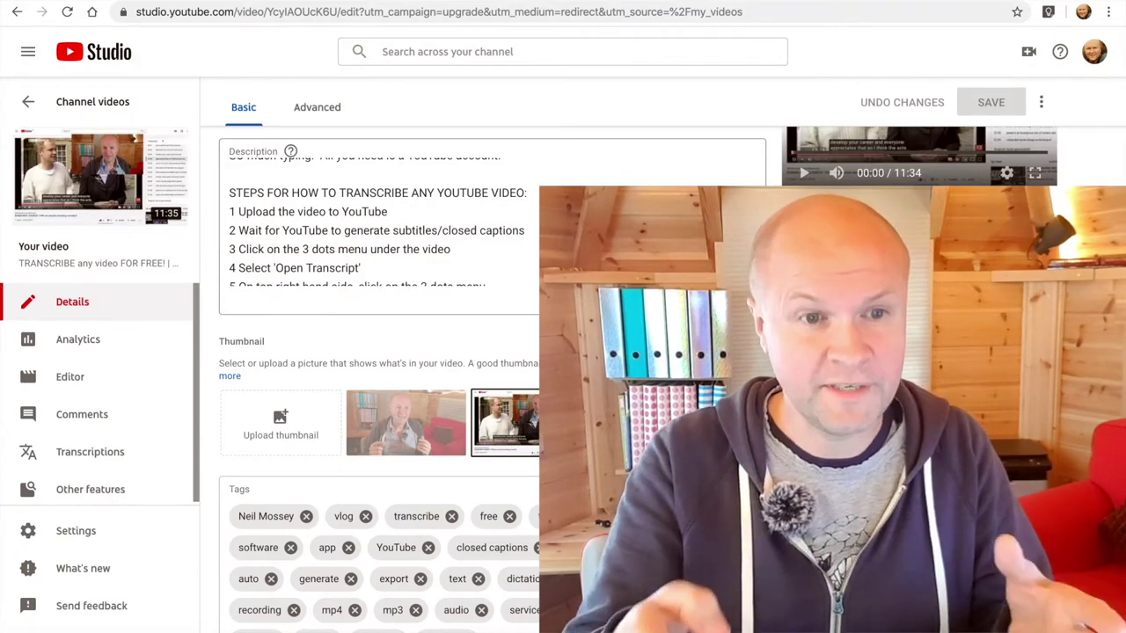
scroll(370, 88, "down", 1)
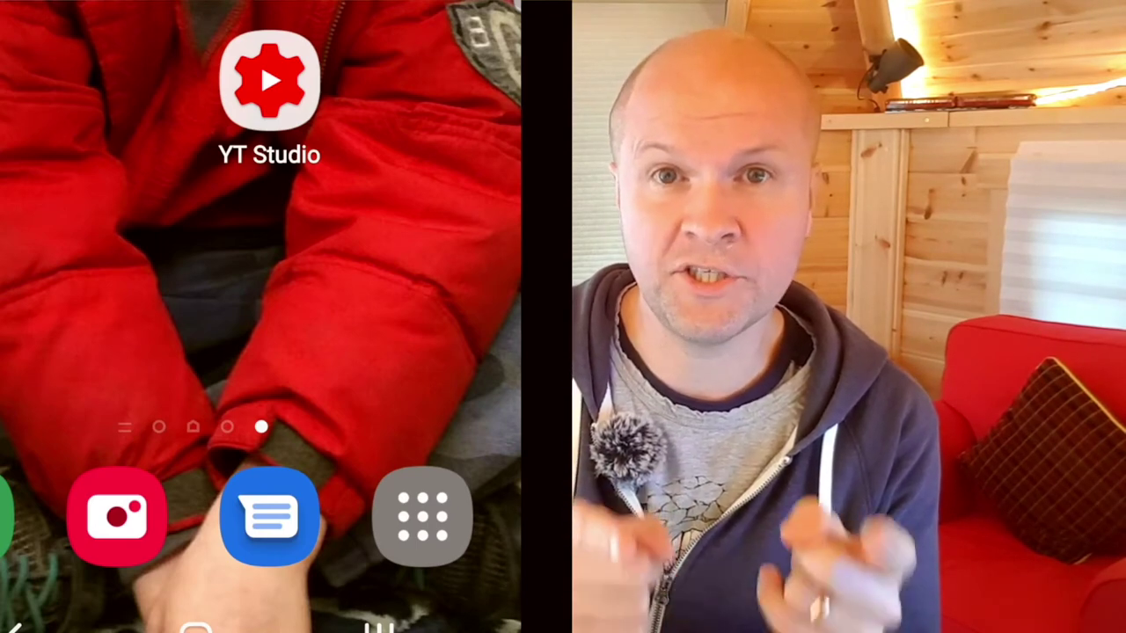
Switch to the YT Studio mobile app and open the "TRANSCRIBE any video FOR FREE!" video from the list of all videos.
left_click(269, 81)
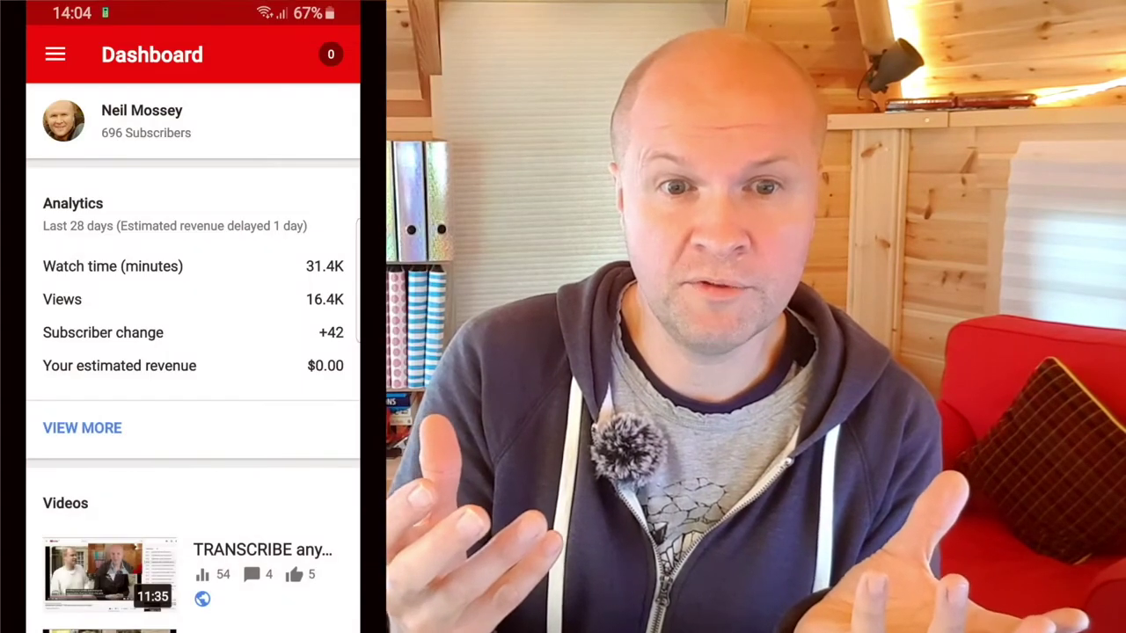
left_click(56, 54)
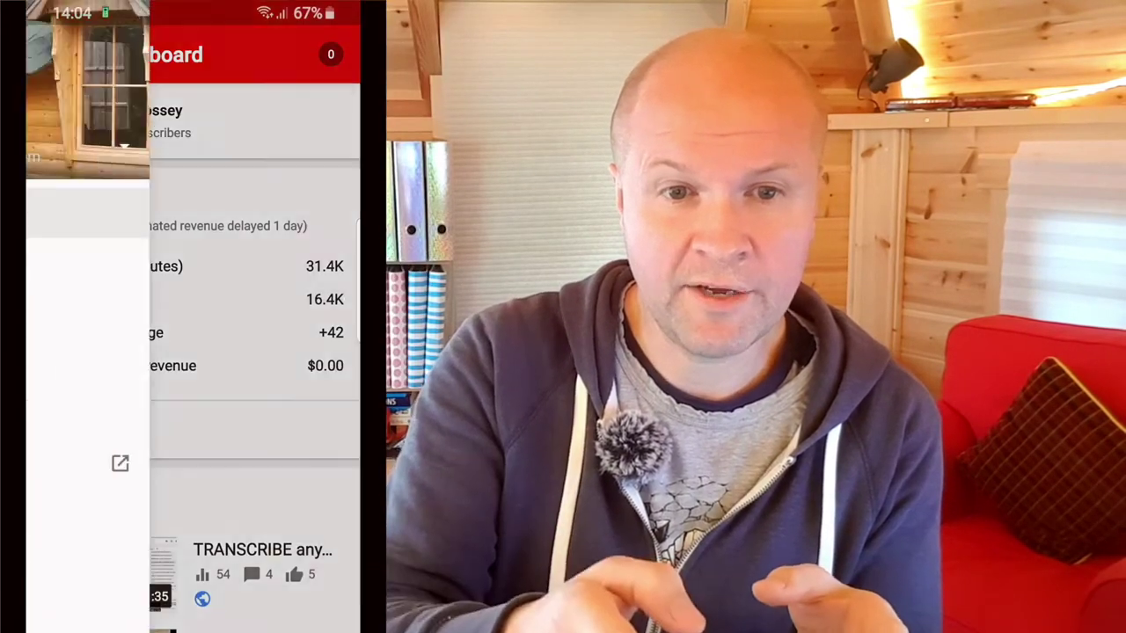
left_click(352, 263)
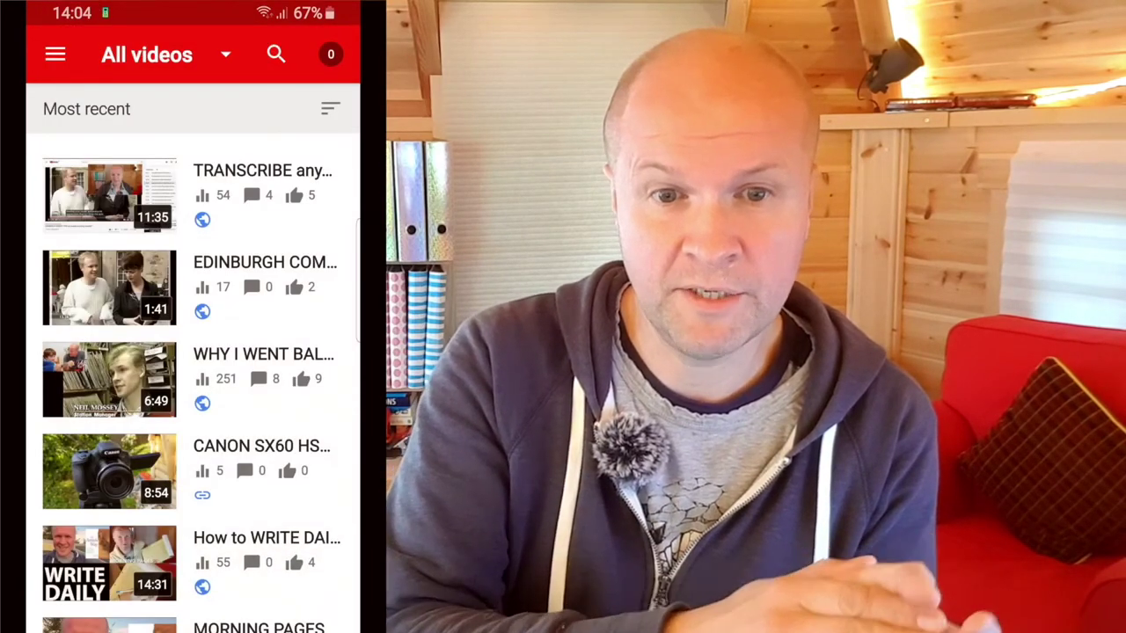
left_click(255, 193)
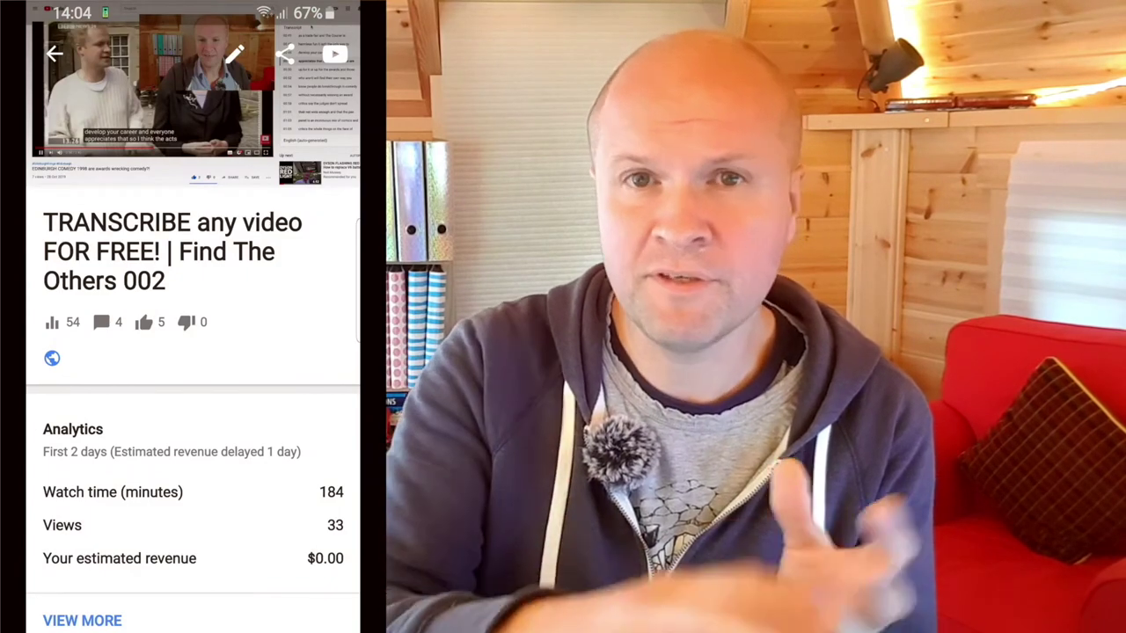
scroll(194, 395, "down", 5)
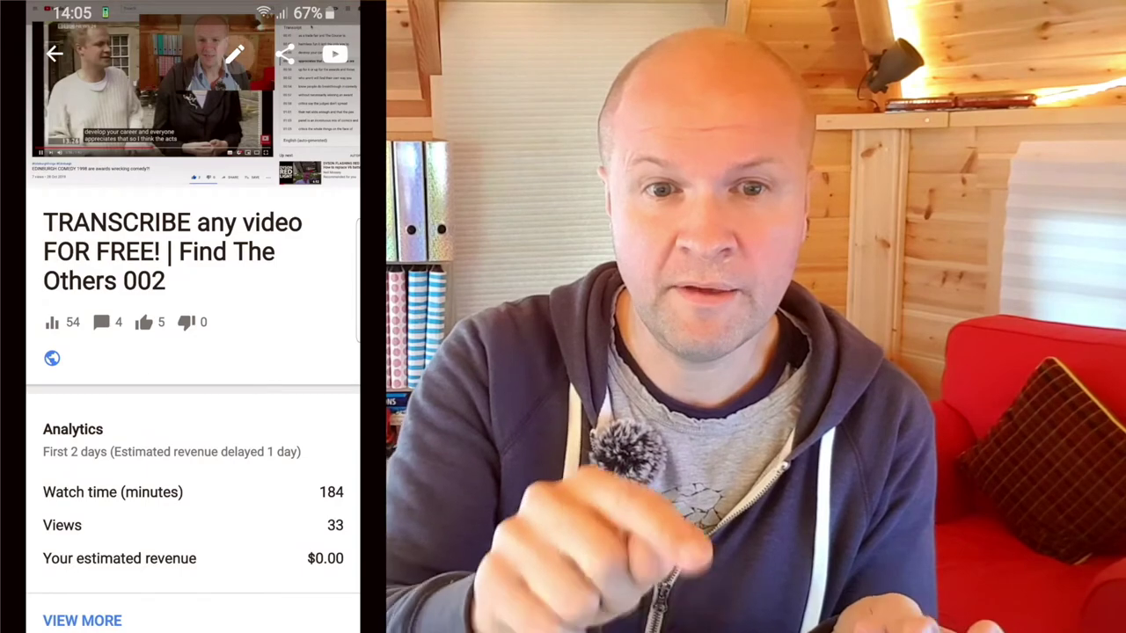
Edit the video's thumbnail: preview both auto-generated stills, and select the transcript screenshot image as the thumbnail.
left_click(233, 55)
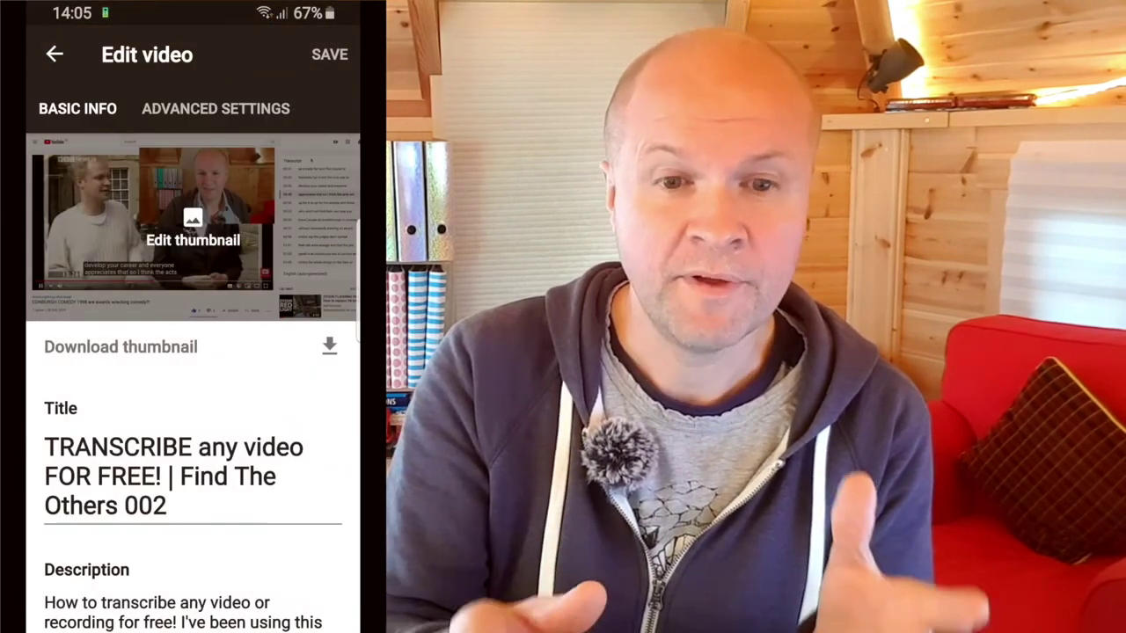
left_click(193, 230)
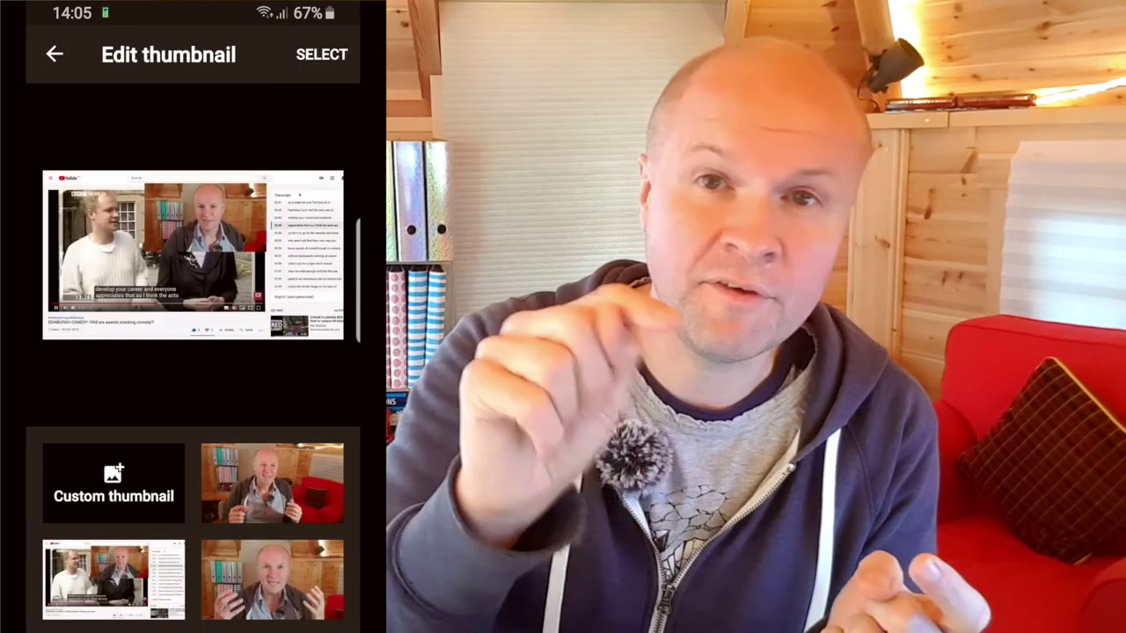
left_click(271, 483)
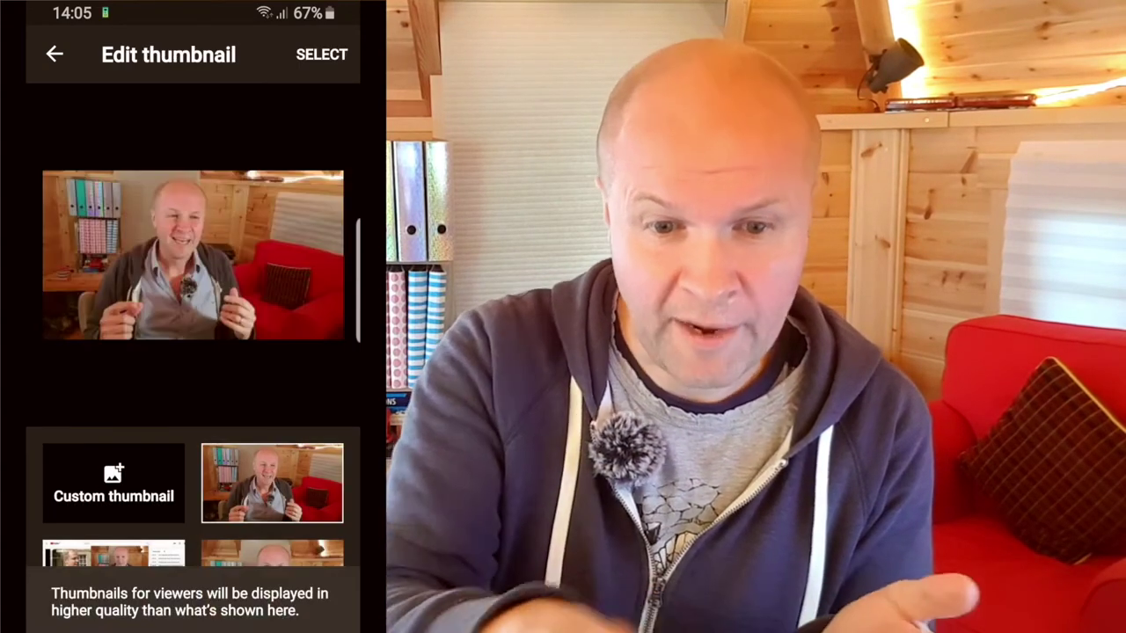
left_click(271, 552)
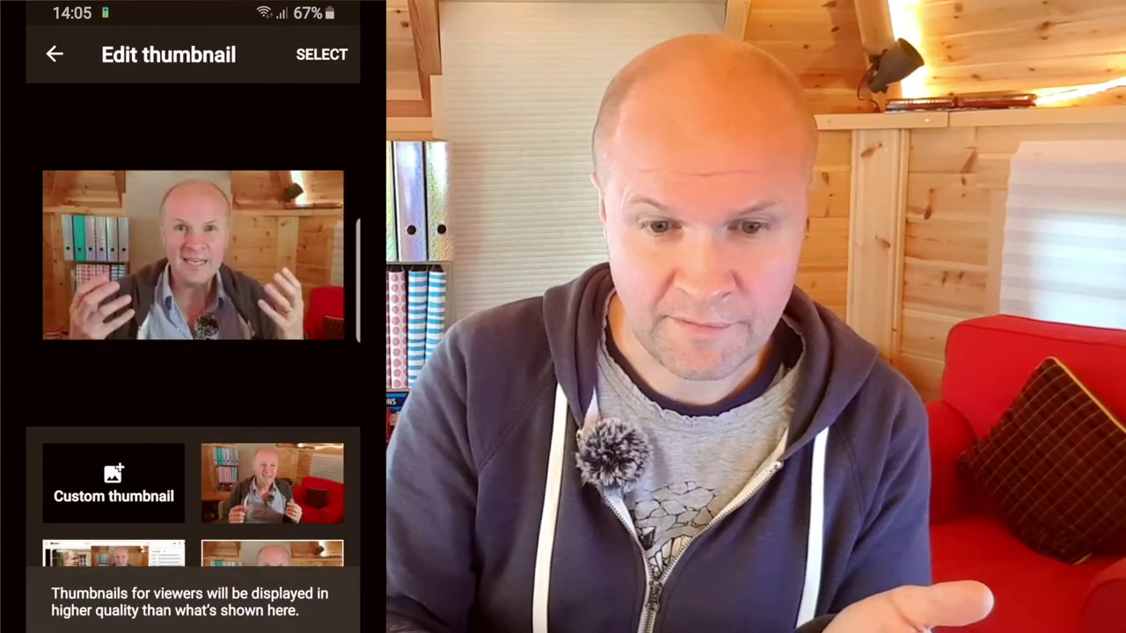
left_click(113, 554)
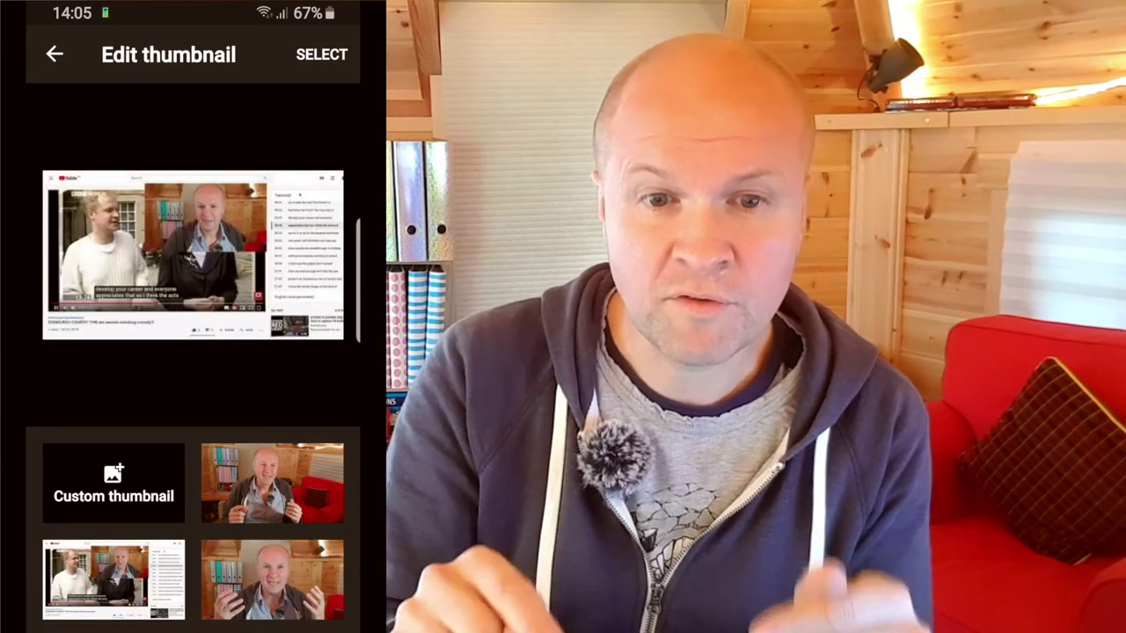
left_click(322, 54)
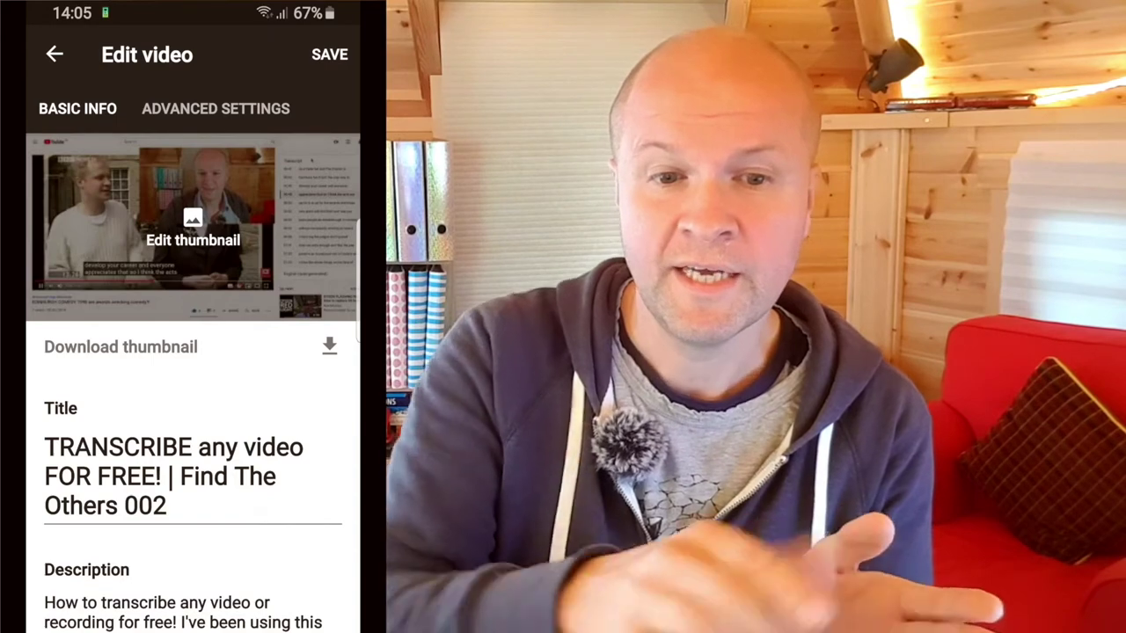
Download the video's thumbnail and view the saved image in the phone's photo gallery.
left_click(329, 346)
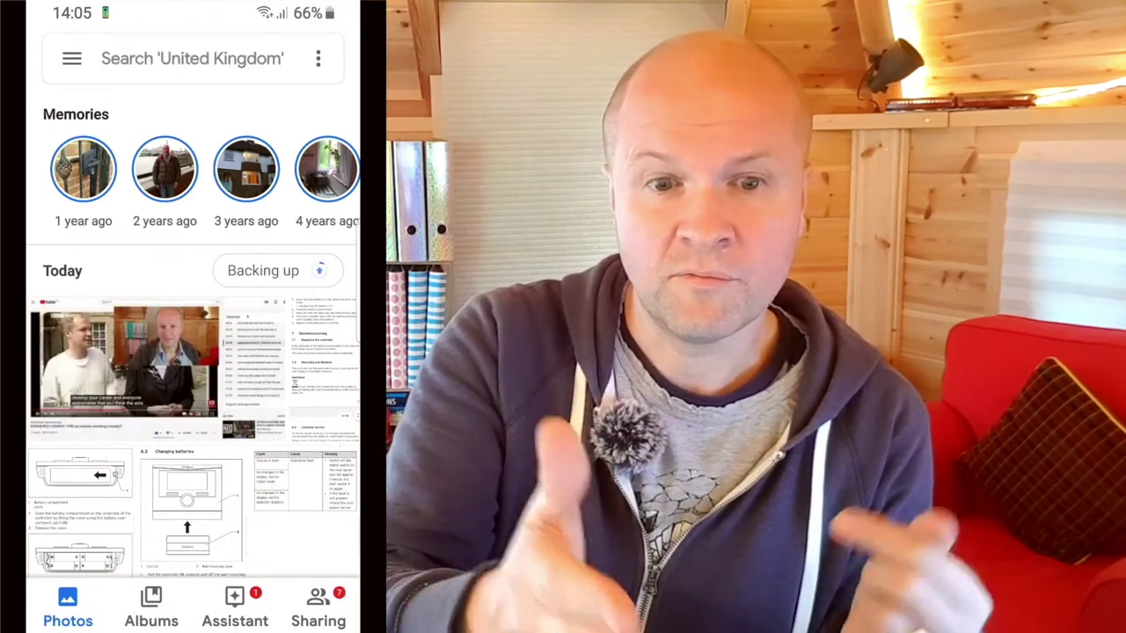
left_click(123, 361)
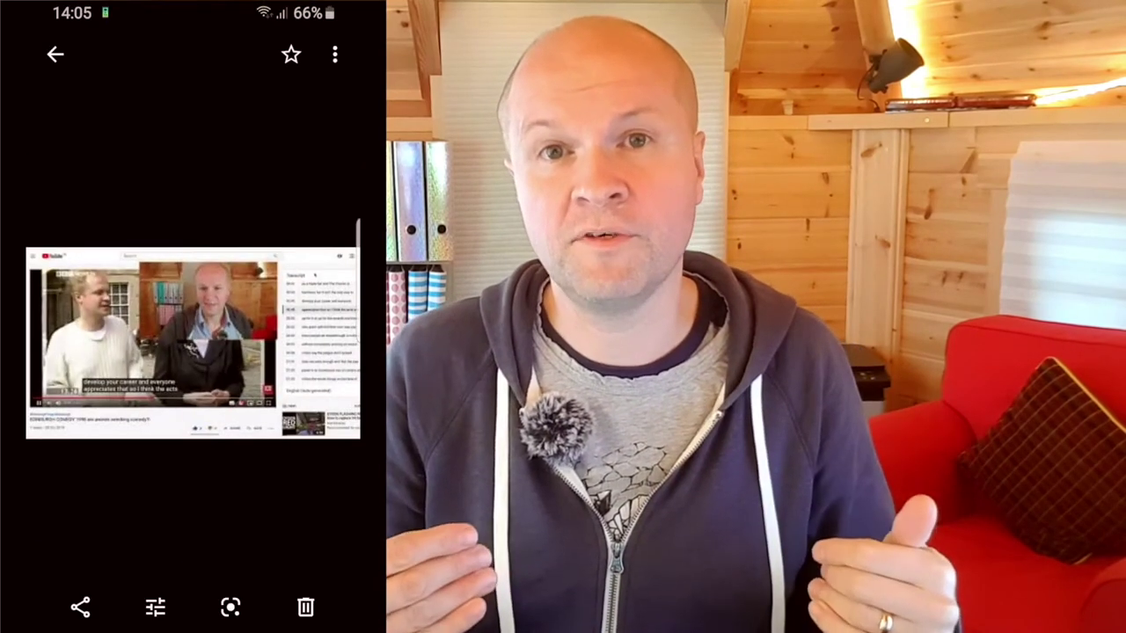
key("Escape")
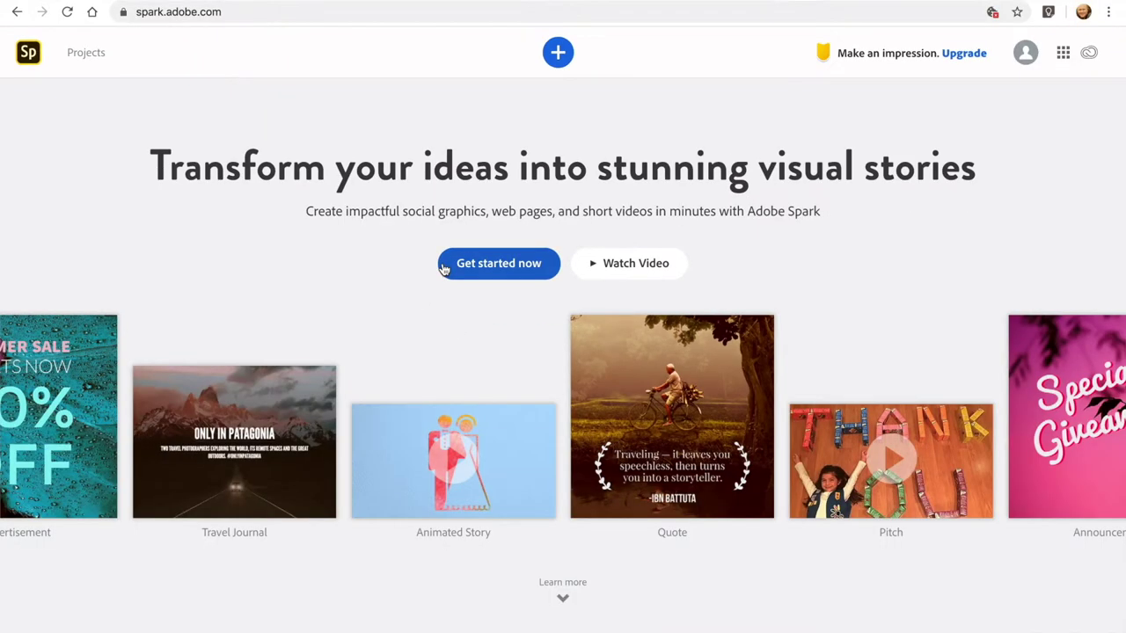
Switch to Adobe Spark in the browser and start a new graphic of the YouTube Thumbnail type.
scroll(444, 269, "down", 3)
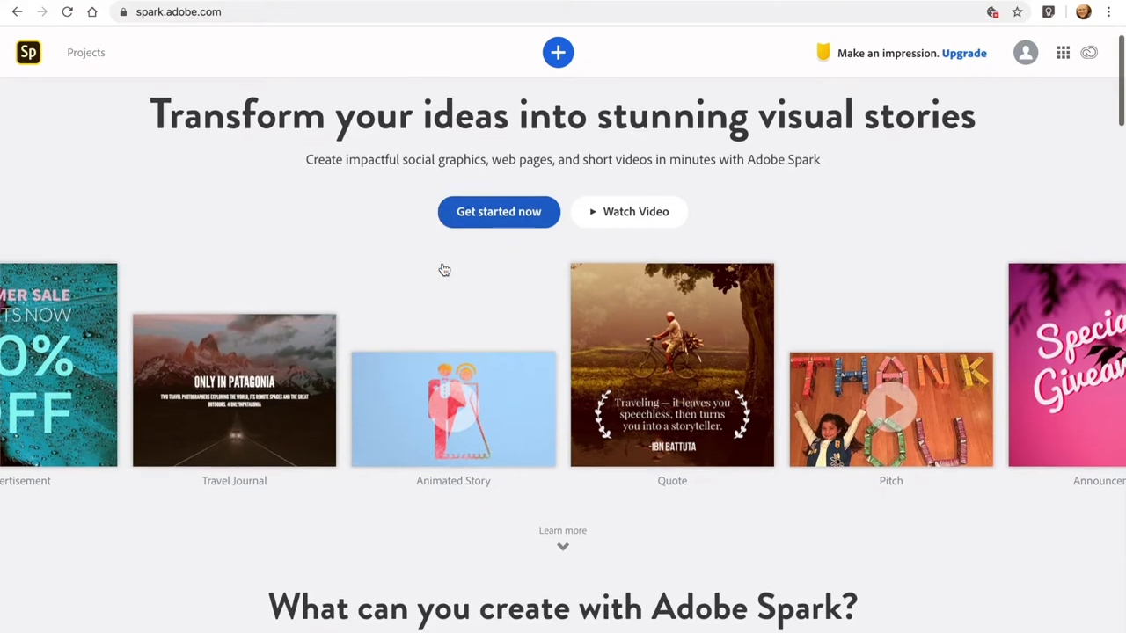
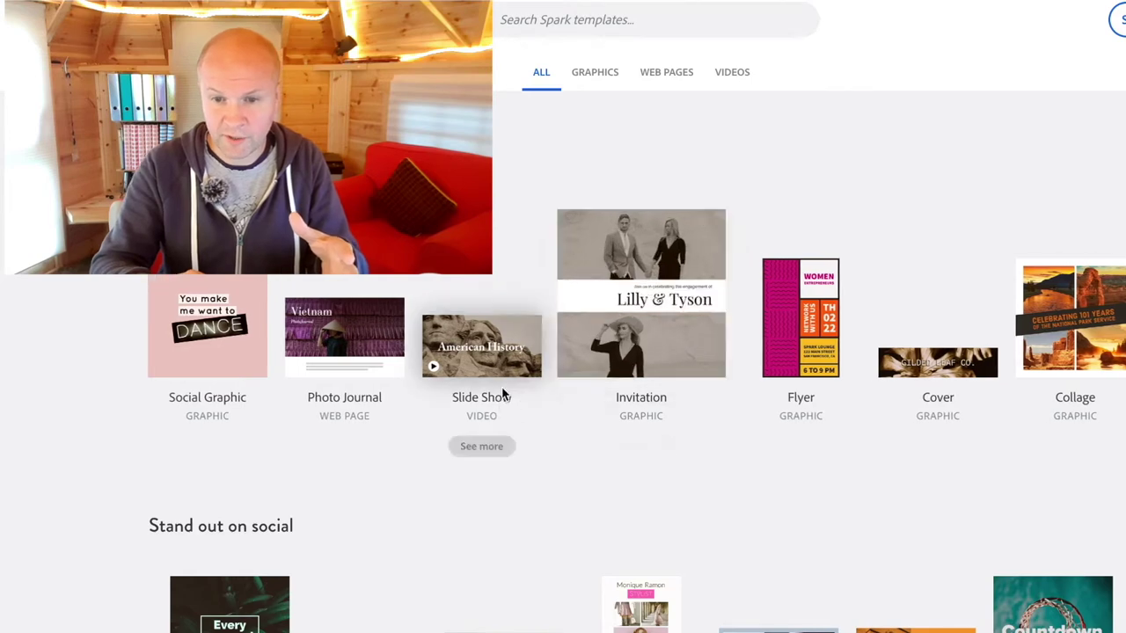
scroll(502, 385, "down", 1)
scroll(501, 387, "down", 1)
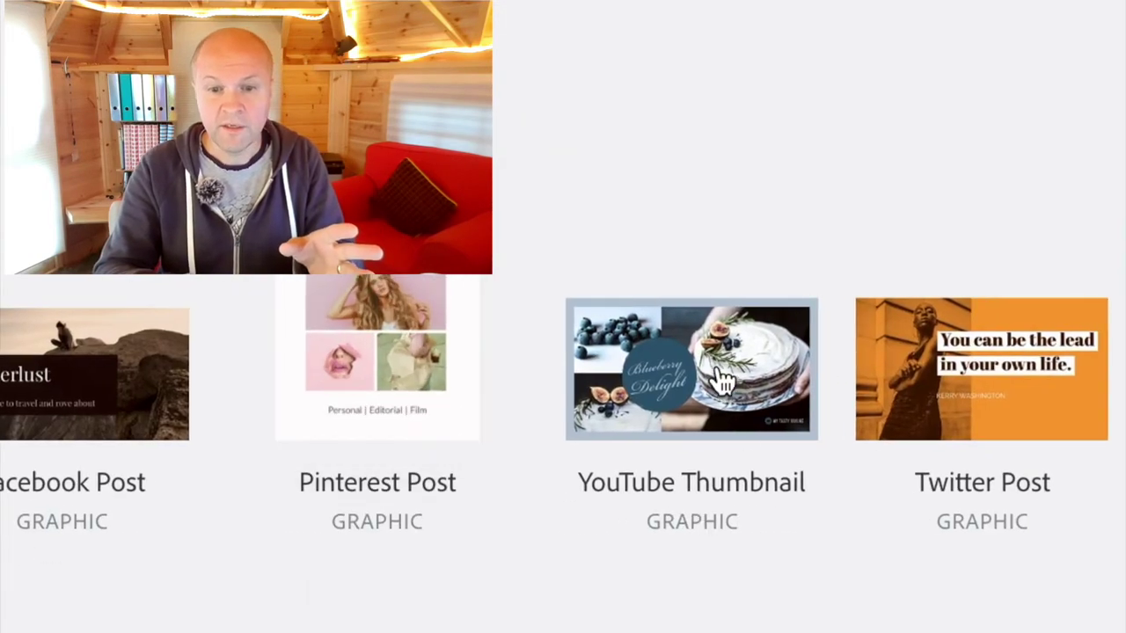
mouse_move(720, 380)
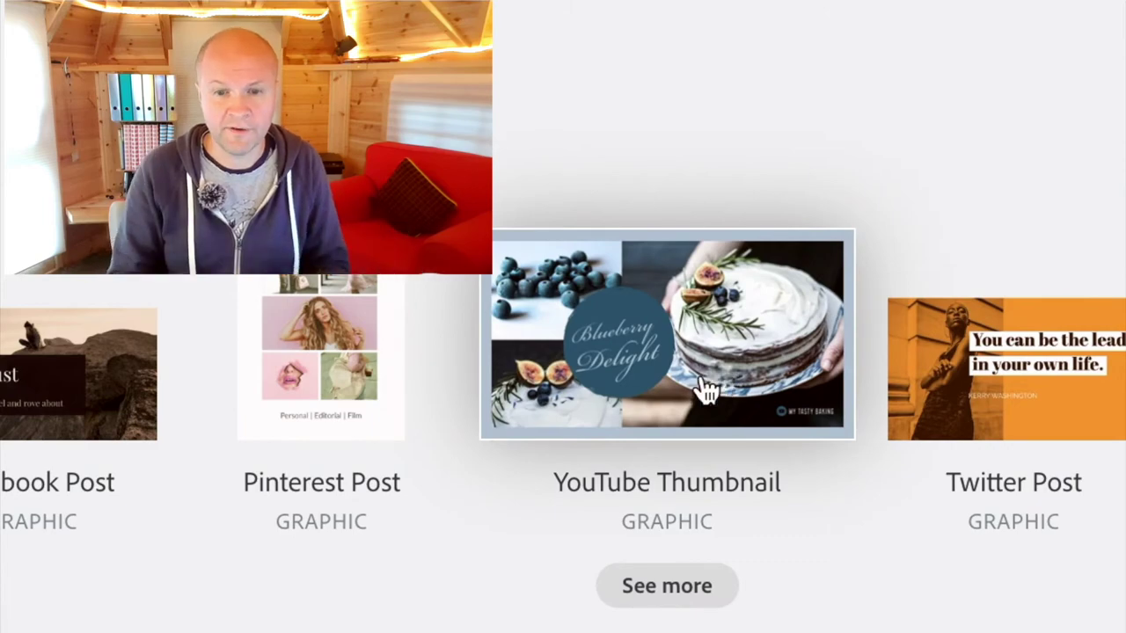
left_click(708, 391)
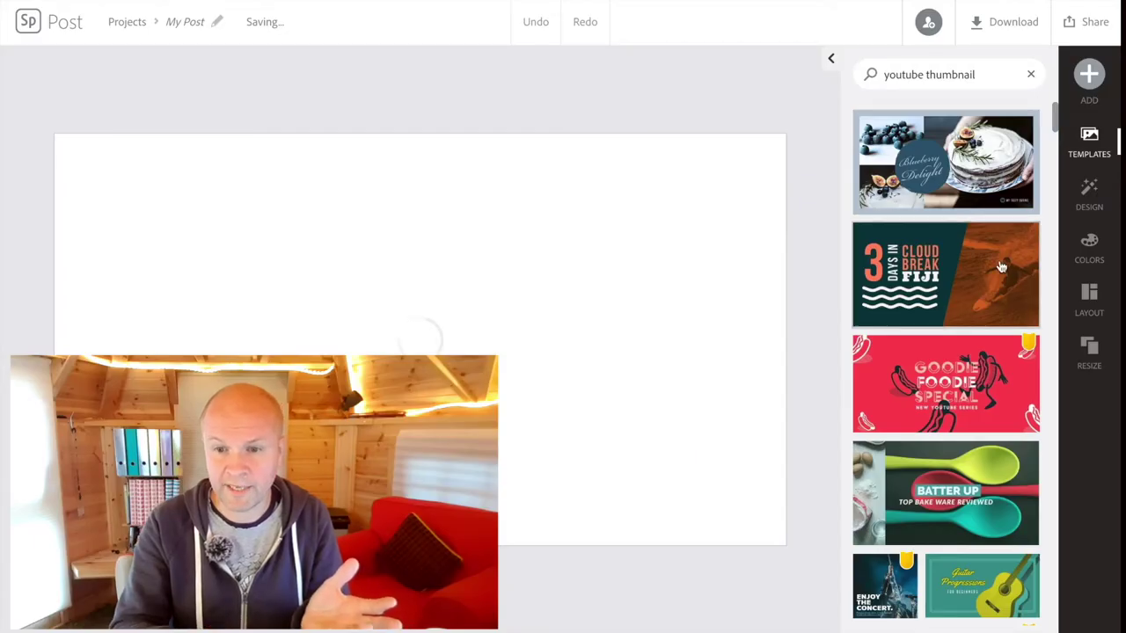
Browse the YouTube thumbnail templates and create the design from the "Backyard Beekeeping" template without saving the current project.
scroll(1001, 265, "down", 3)
scroll(1001, 265, "down", 10)
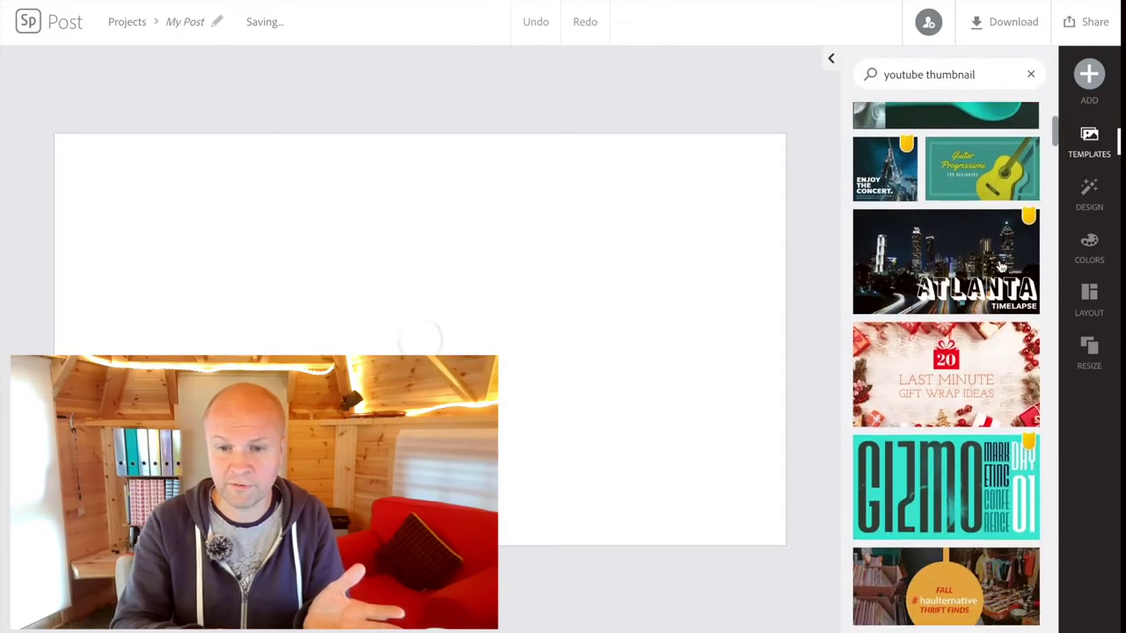
scroll(1000, 266, "down", 5)
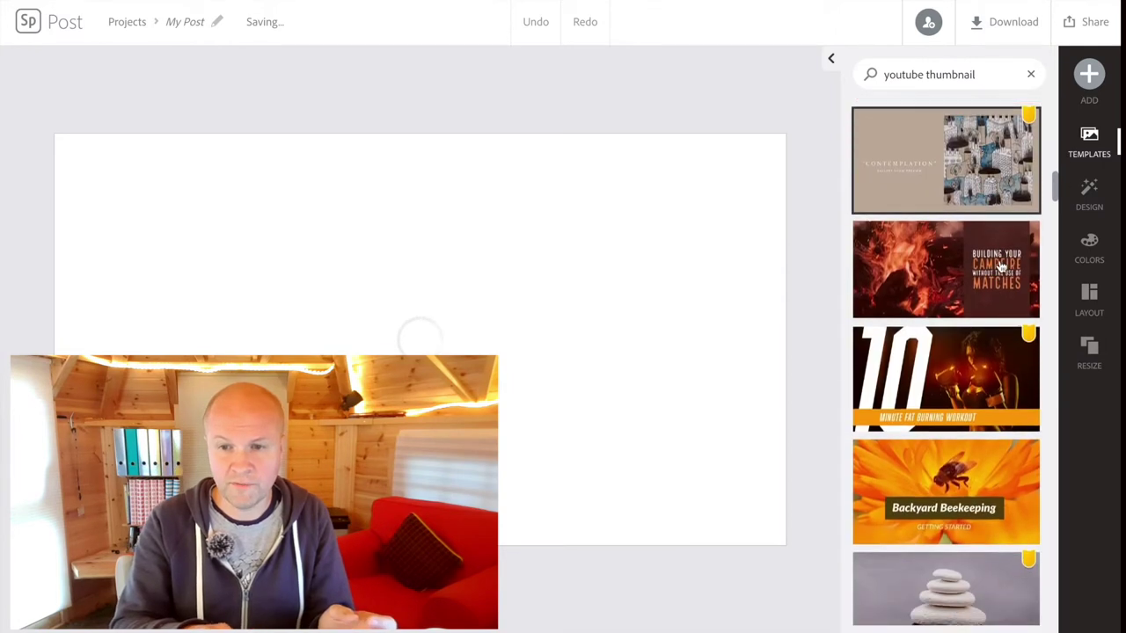
scroll(1001, 266, "down", 2)
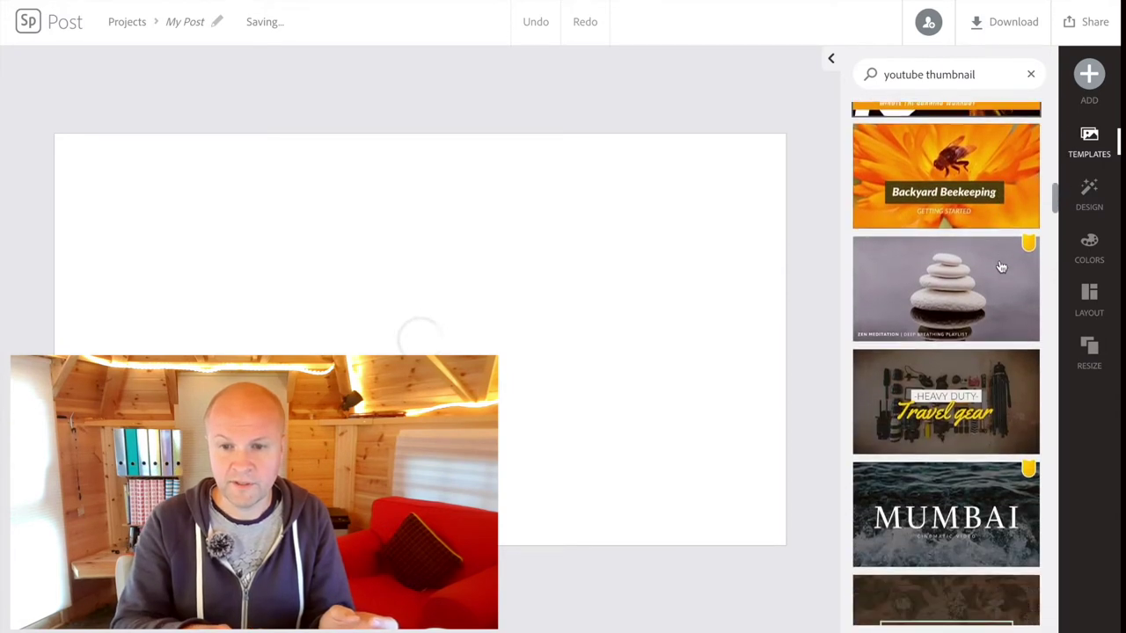
scroll(997, 259, "up", 1)
left_click(959, 237)
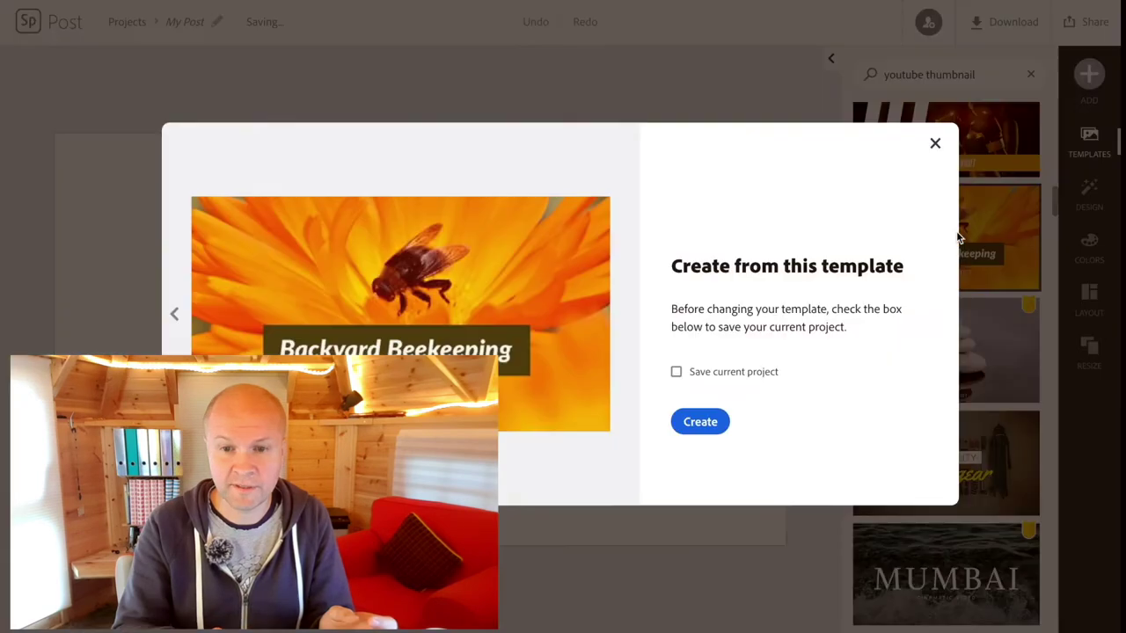
left_click(701, 422)
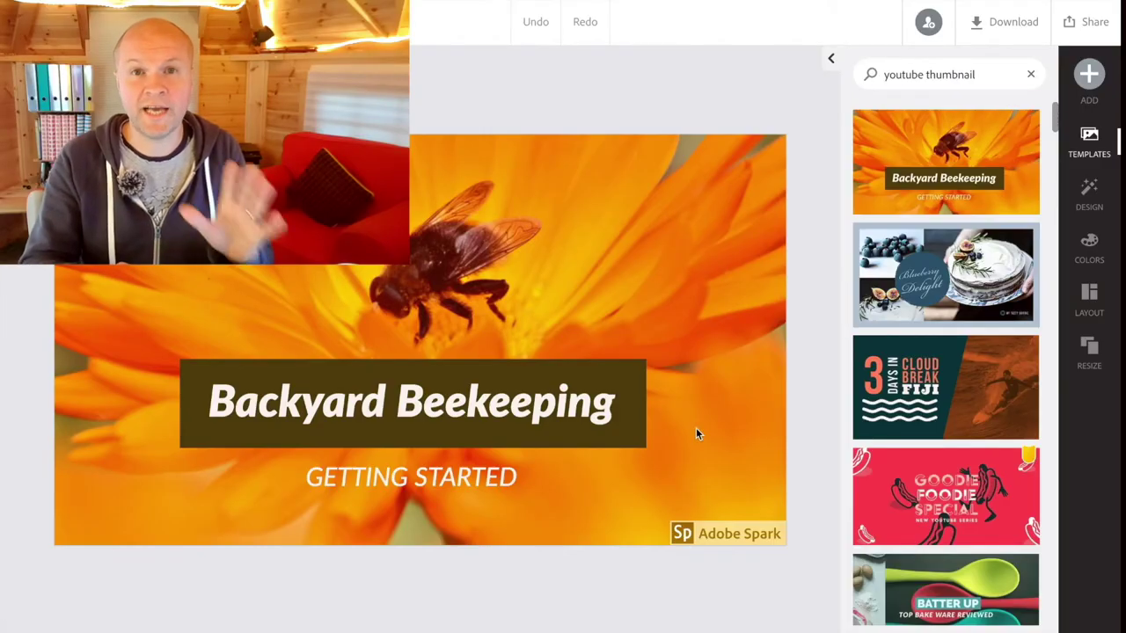
Replace the template's "Backyard Beekeeping" headline text with "MY THUMBNAIL".
left_click(459, 380)
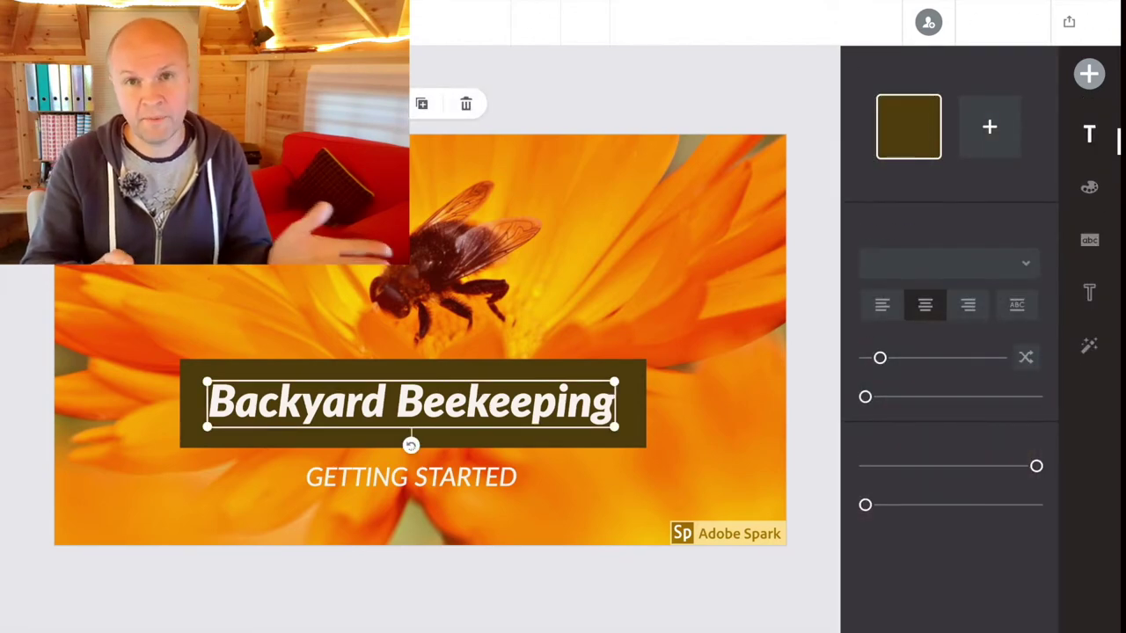
key("Return")
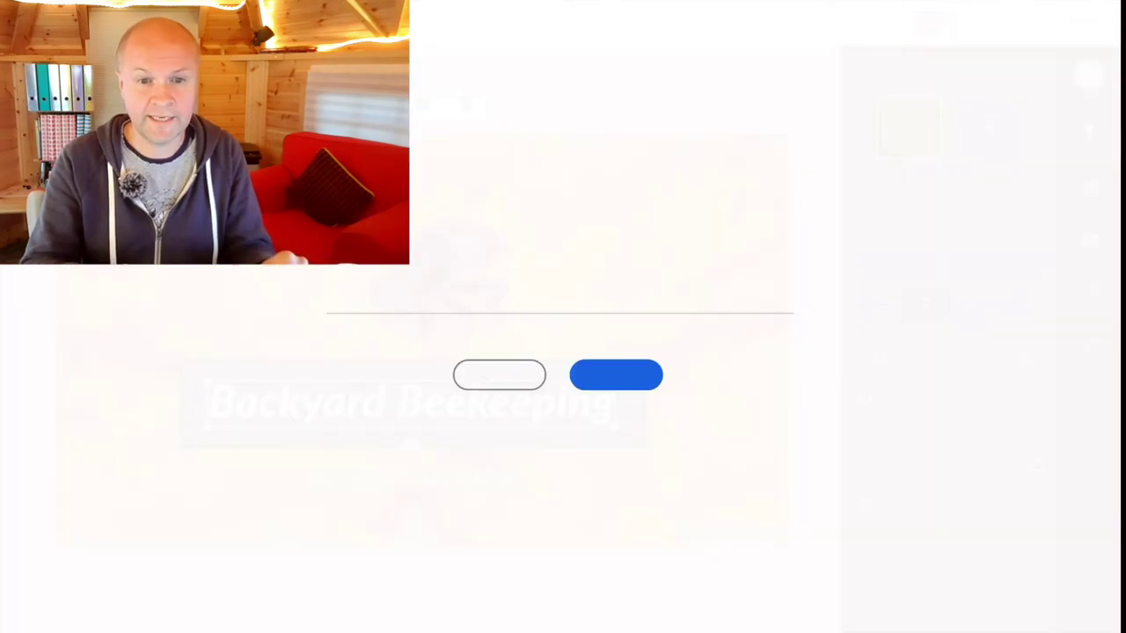
key("BackSpace")
key("ctrl+a")
key("BackSpace")
type("MY THUMBNAIL")
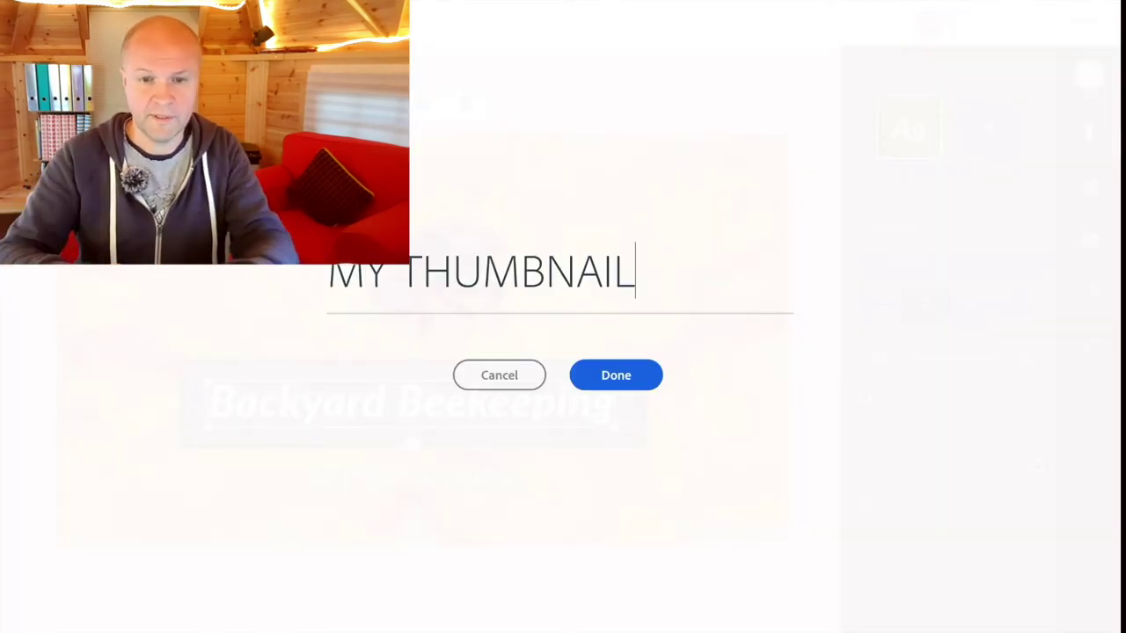
left_click(603, 372)
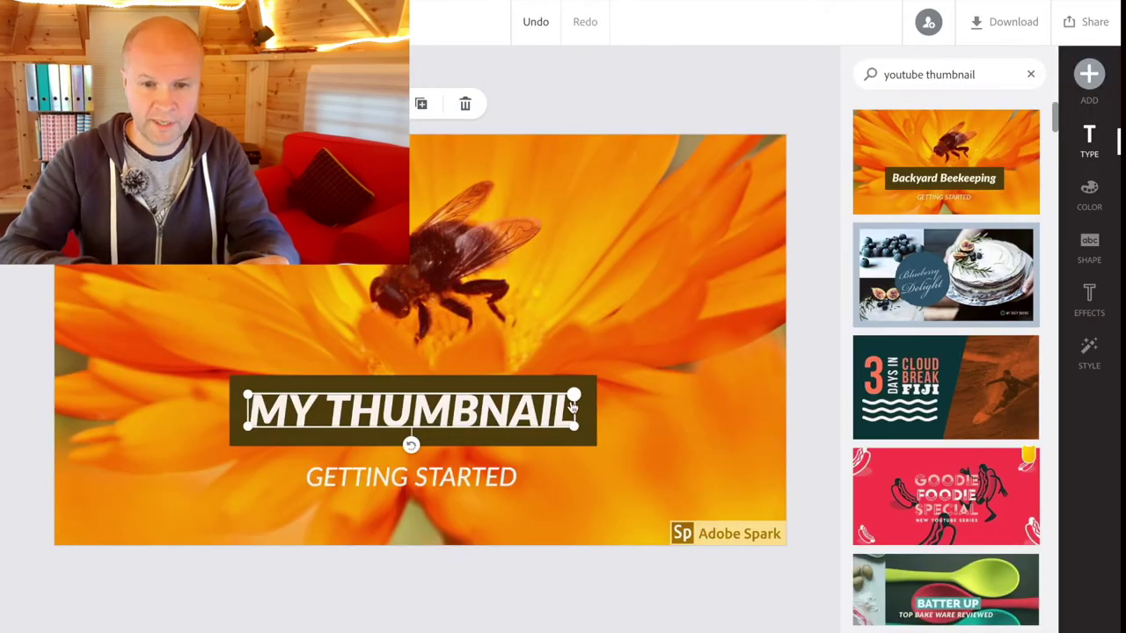
Enlarge the "MY THUMBNAIL" headline into two lines that fill most of the design.
left_click_drag(574, 396, 739, 243)
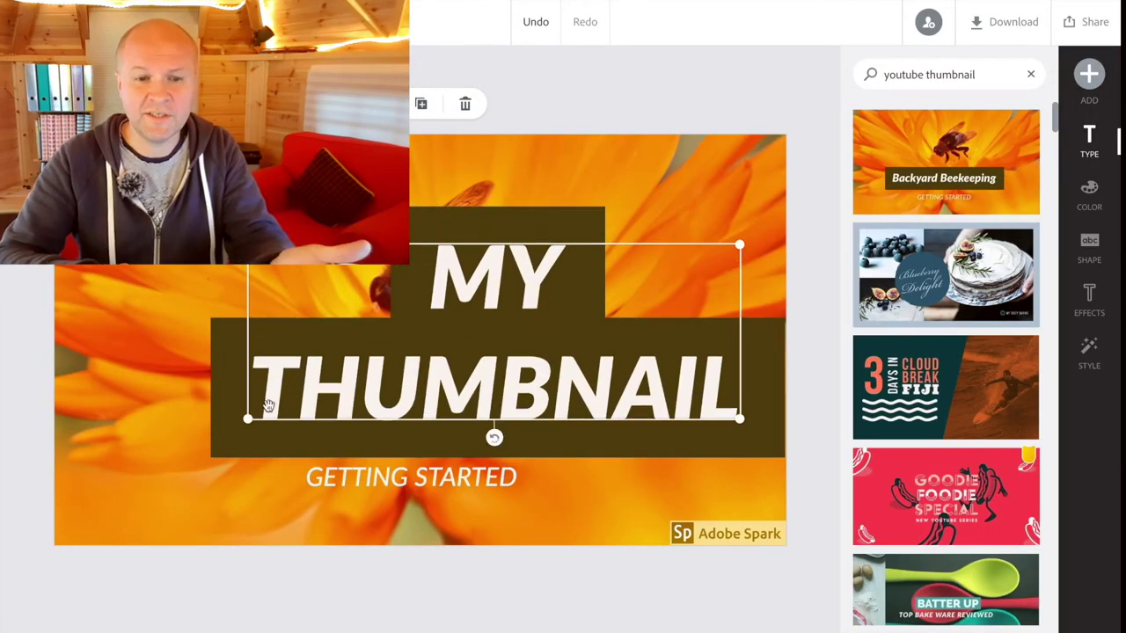
left_click_drag(247, 419, 171, 446)
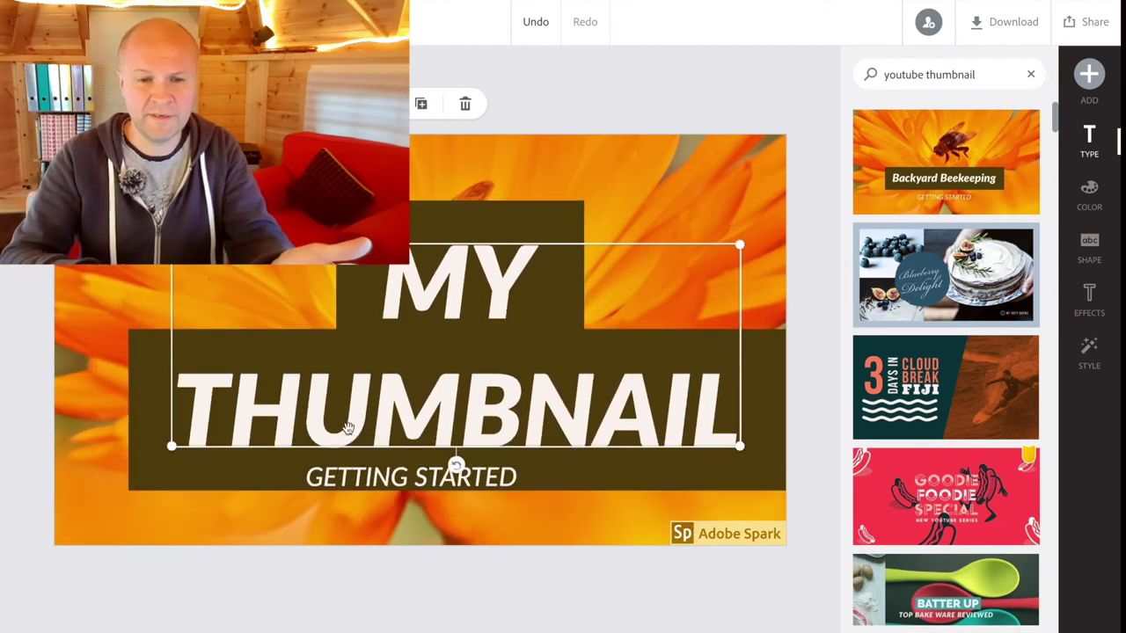
left_click(79, 290)
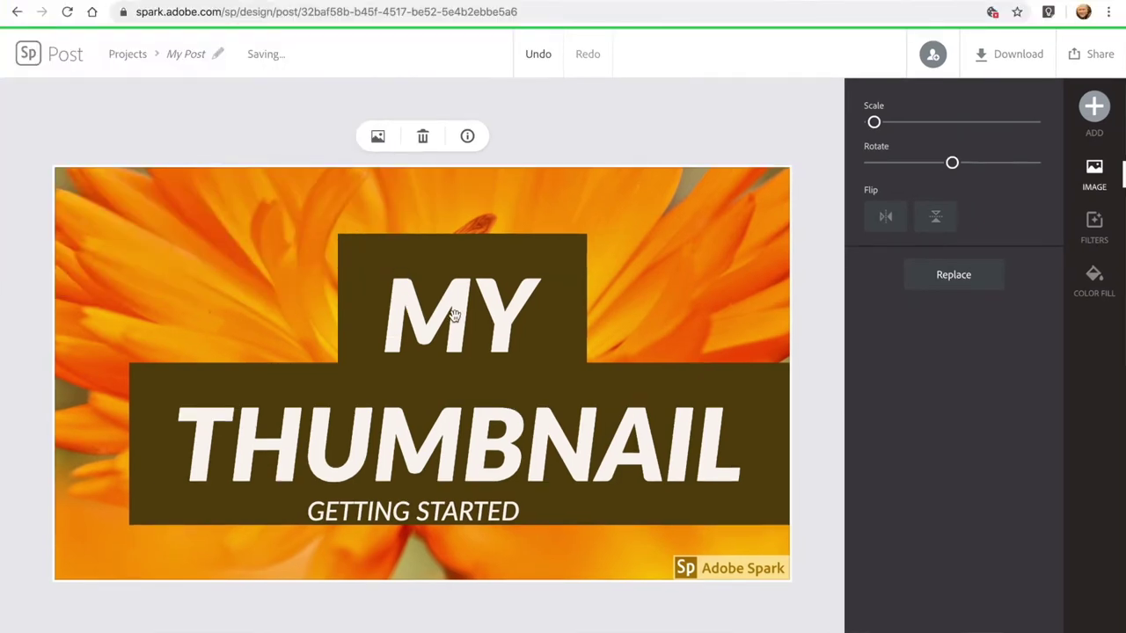
Return to the projects list and delete the "My Post" project.
left_click(133, 58)
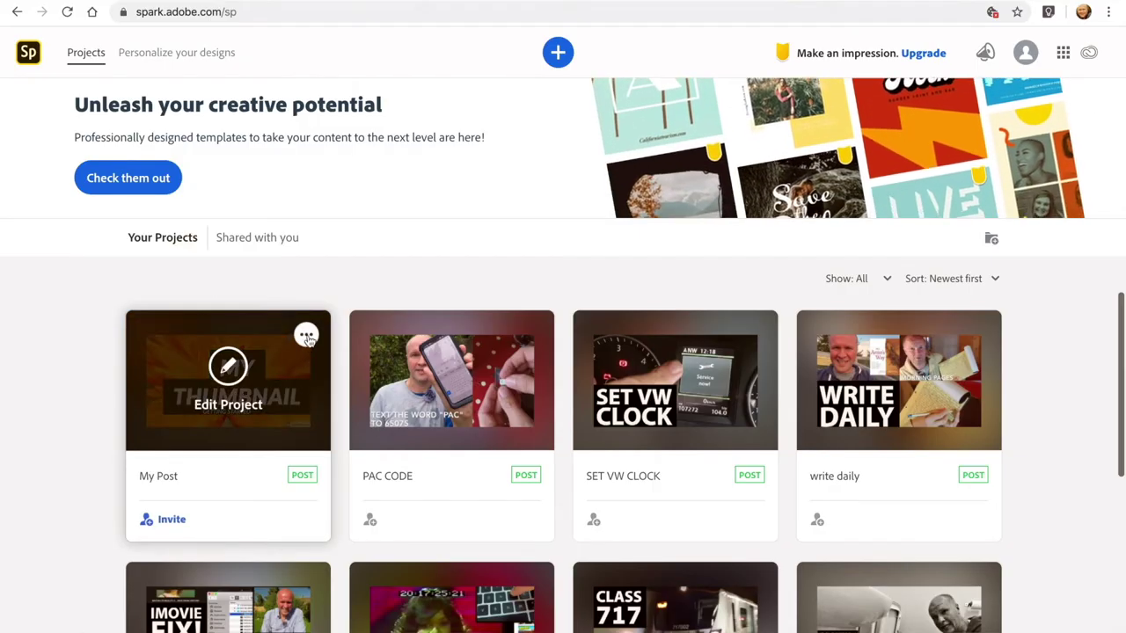
left_click(305, 335)
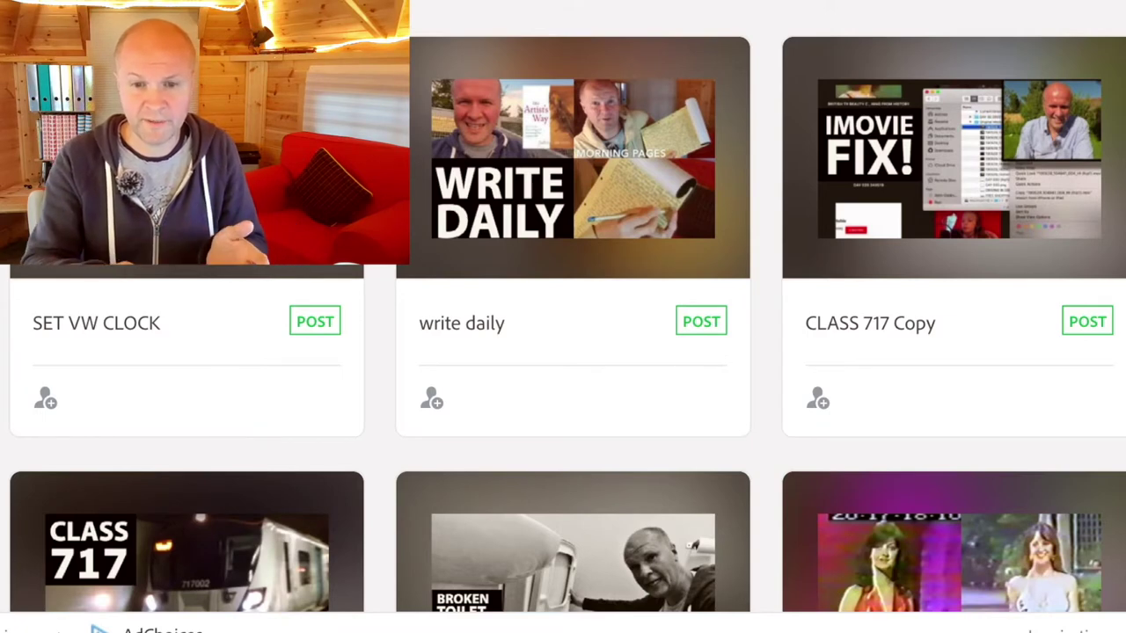
Duplicate the "SET VW CLOCK" project under the name "TRANSCRIBE THUMBNAIL".
mouse_move(576, 215)
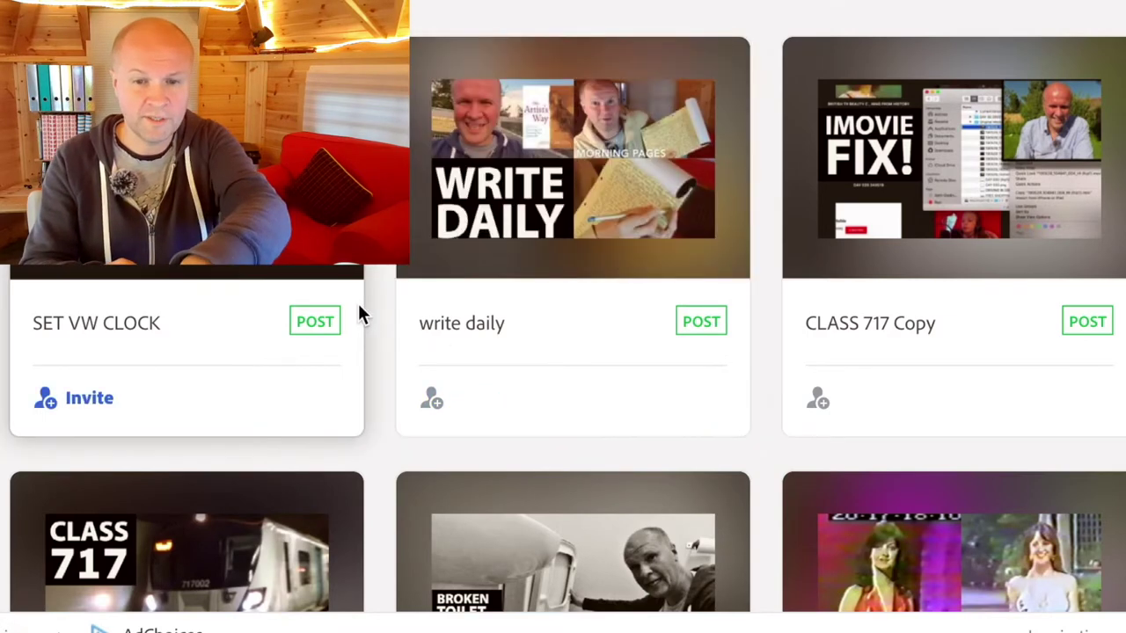
mouse_move(425, 420)
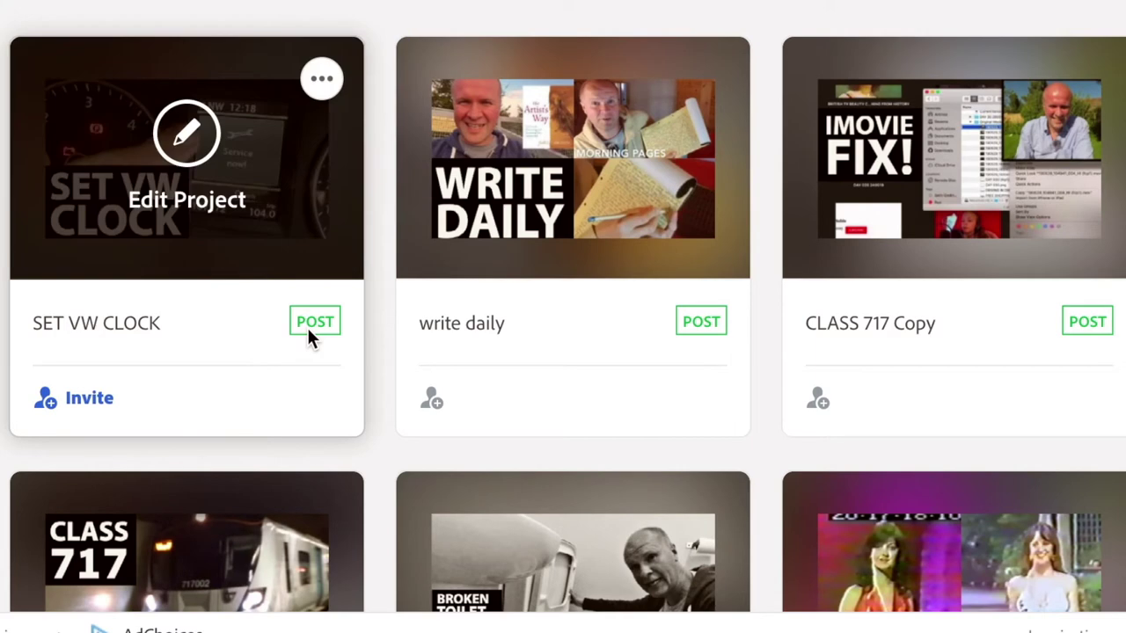
left_click(321, 82)
left_click(248, 186)
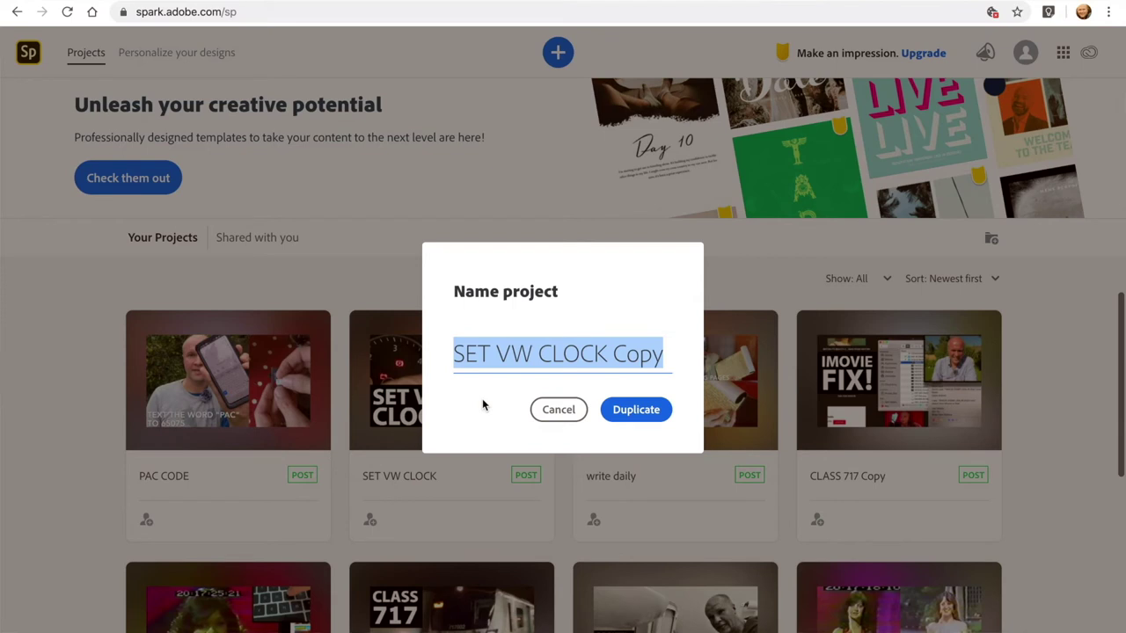
type("TRANSCRIBE THUMBNAIL")
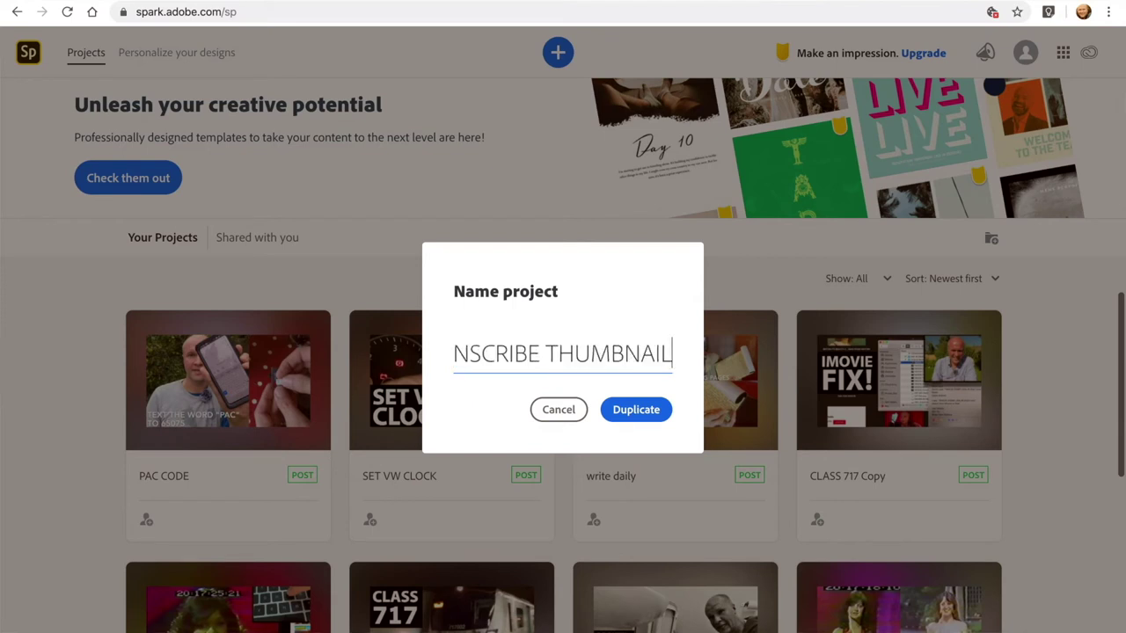
left_click(635, 409)
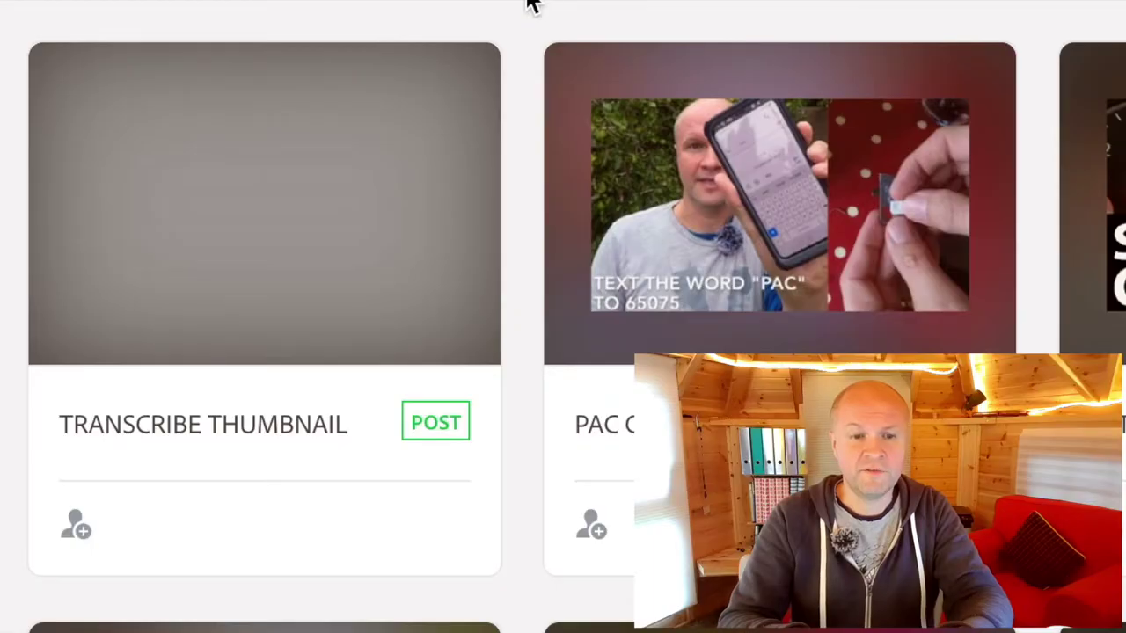
Open the "TRANSCRIBE THUMBNAIL" project for editing and widen its headline into a single line across the design.
mouse_move(352, 307)
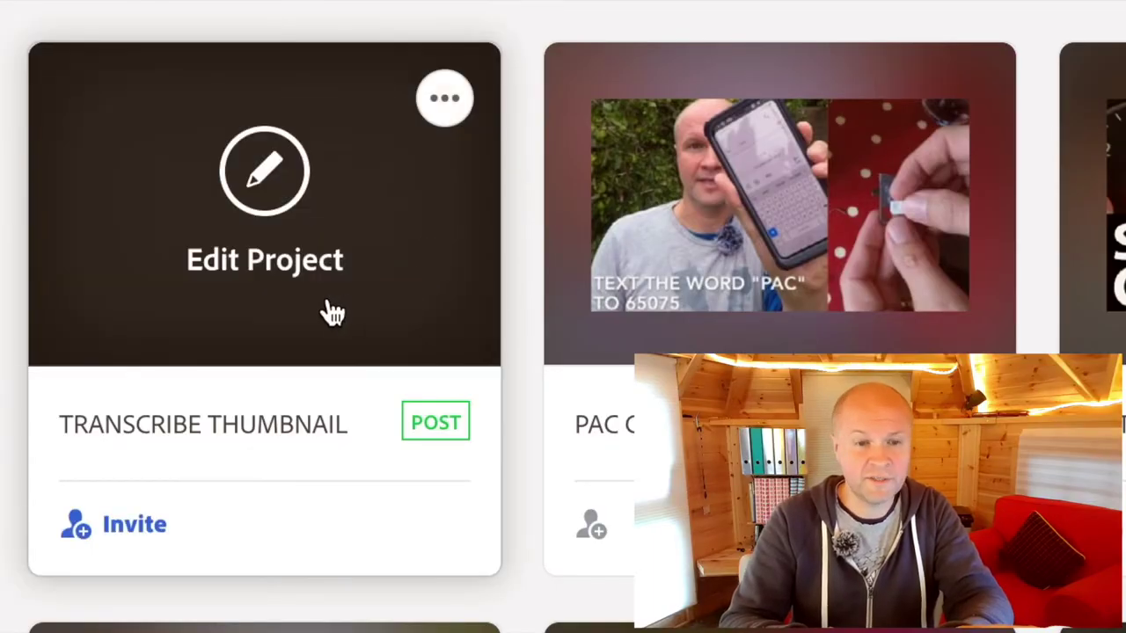
left_click(269, 179)
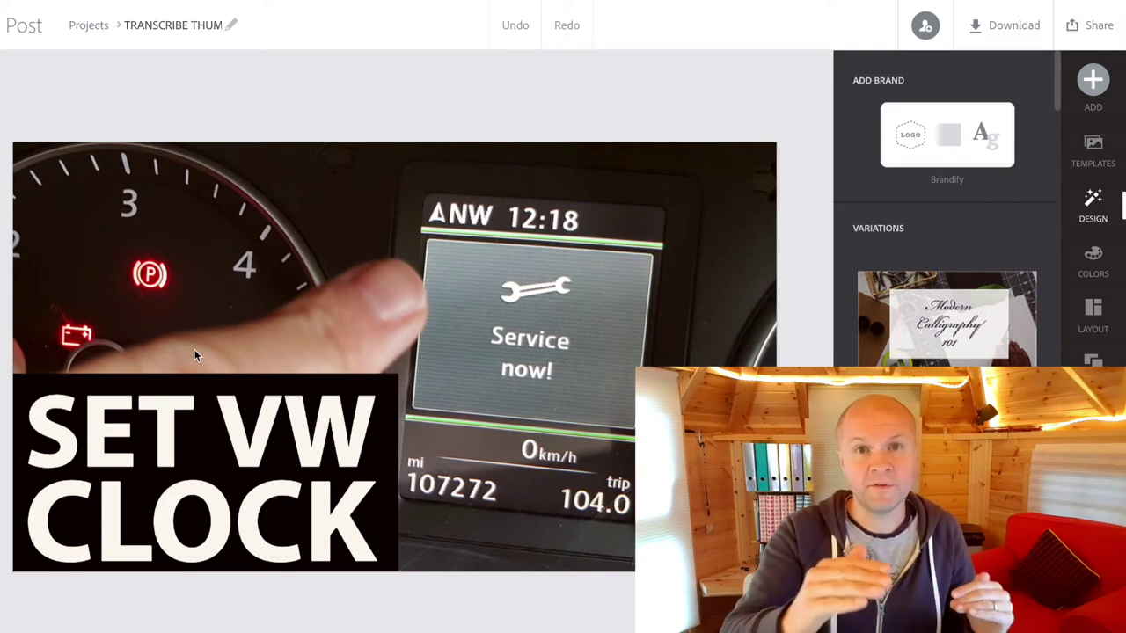
left_click(462, 370)
left_click(202, 549)
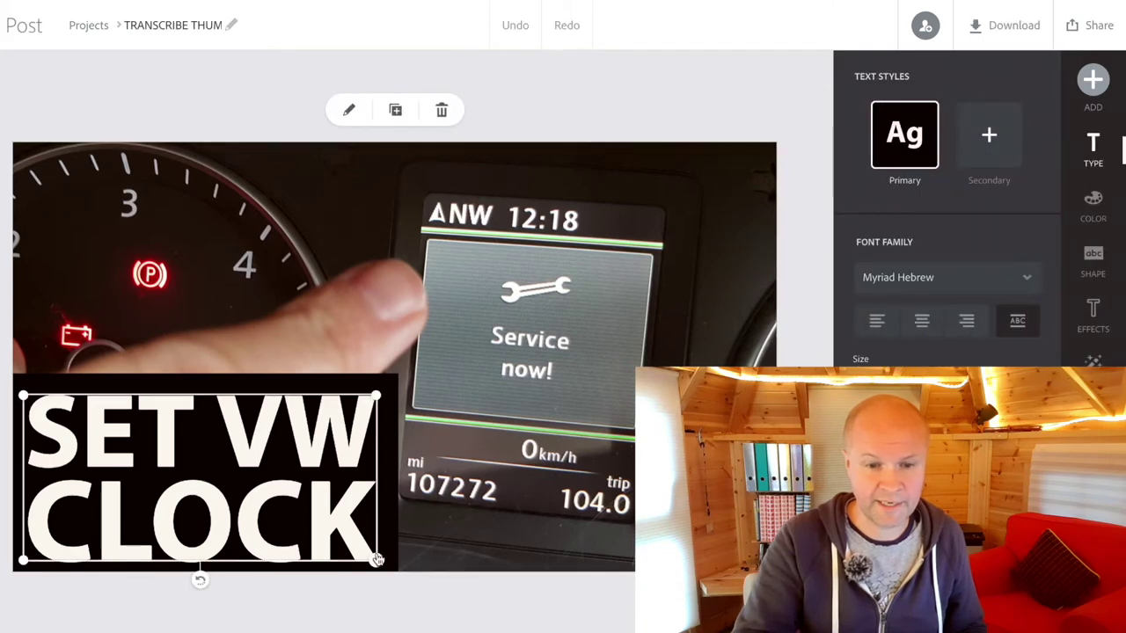
left_click_drag(376, 561, 747, 550)
Download the transcript screenshot 2019-11-07_14-06-16.jpg from Google Photos and replace the thumbnail's background photo with it.
left_click(463, 354)
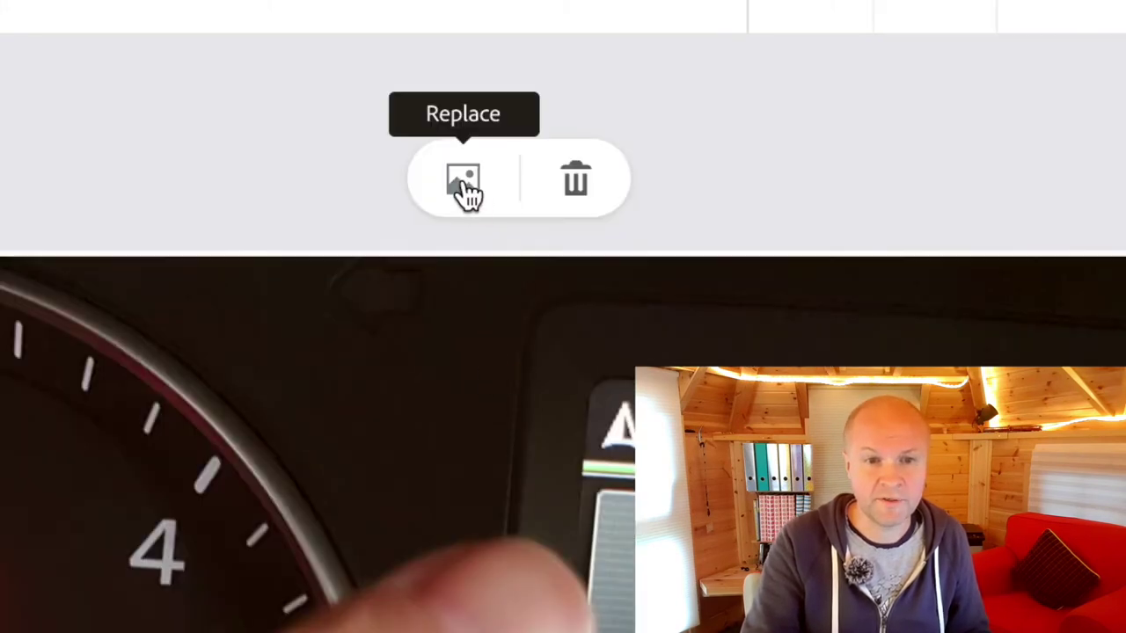
left_click(464, 183)
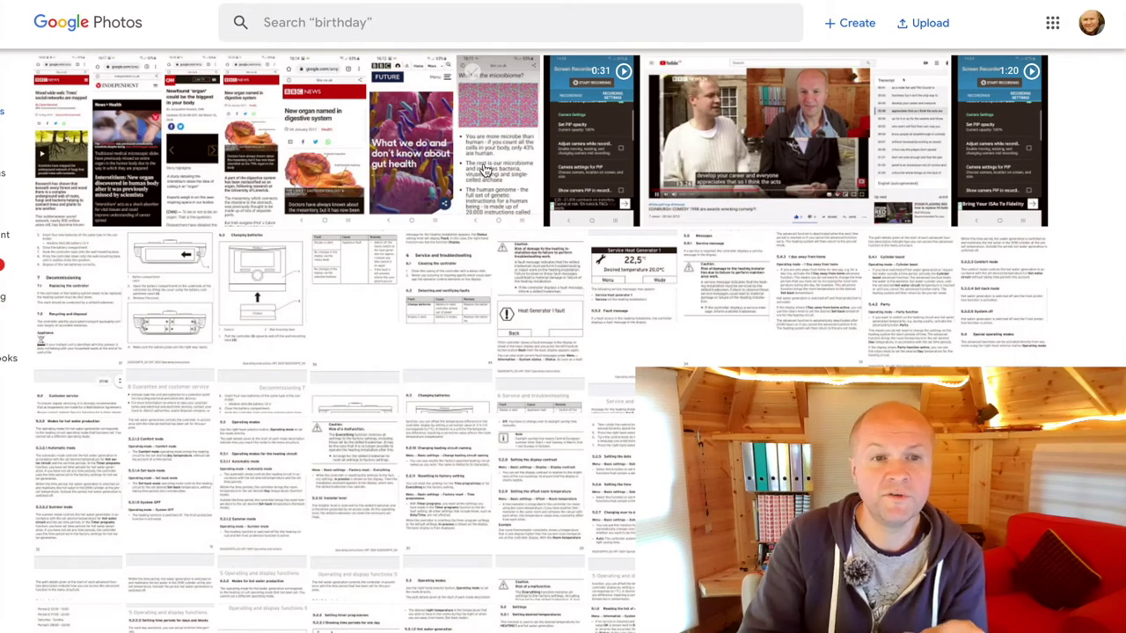
left_click(716, 146)
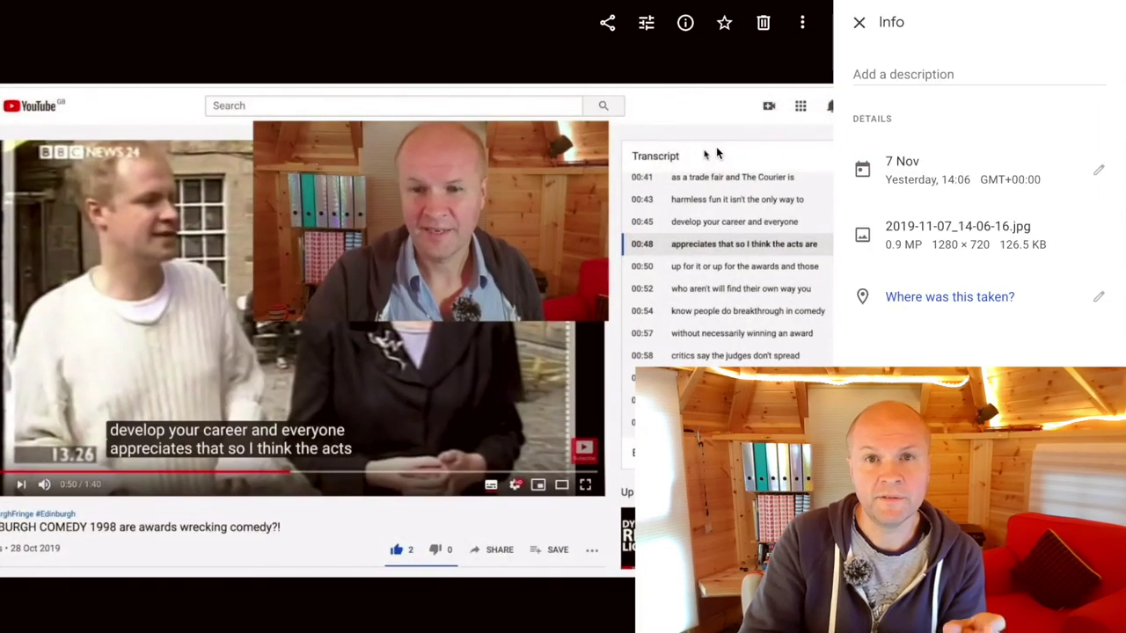
left_click(802, 22)
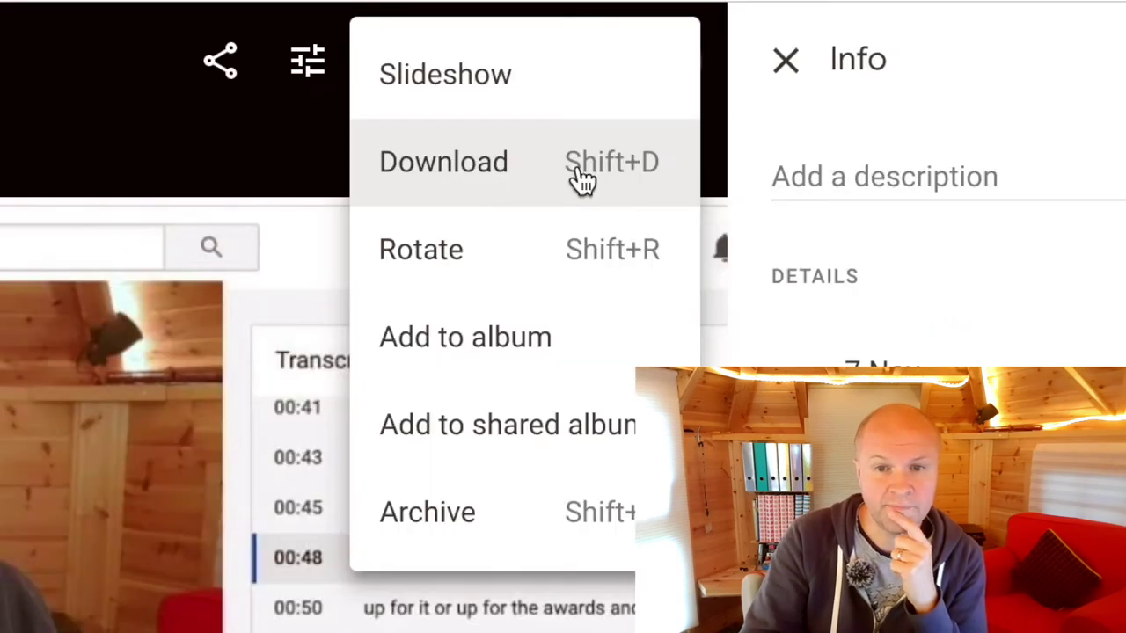
left_click(767, 77)
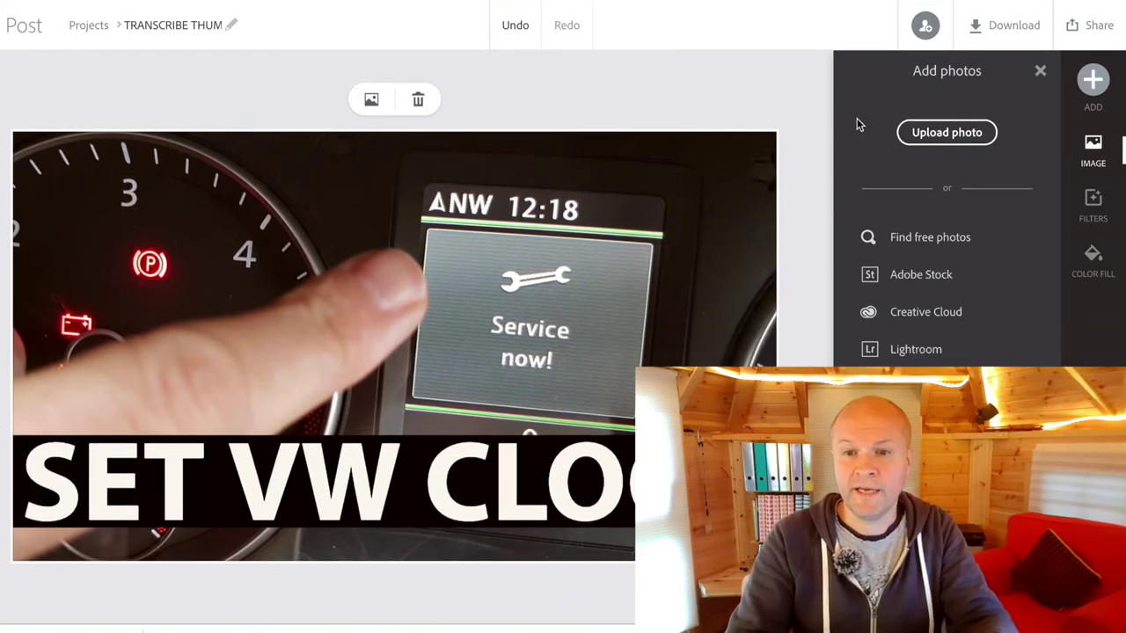
left_click(924, 141)
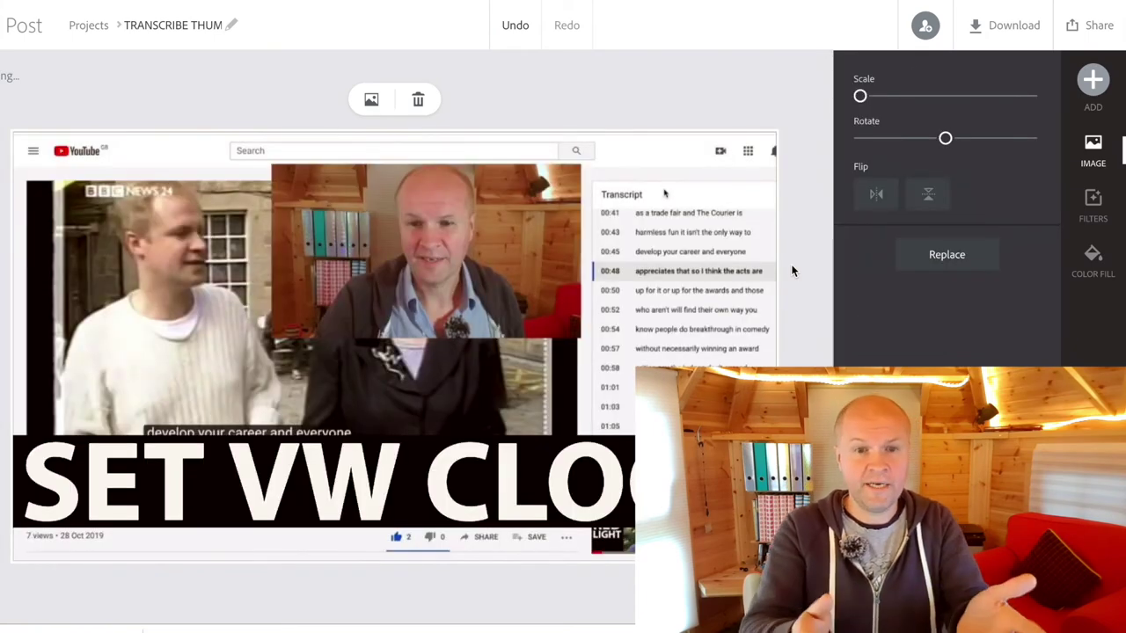
Move the "SET VW CLOCK" headline slightly up and replace its text with "TRANSCRIBE FOR FREE".
left_click(491, 472)
left_click_drag(491, 472, 501, 437)
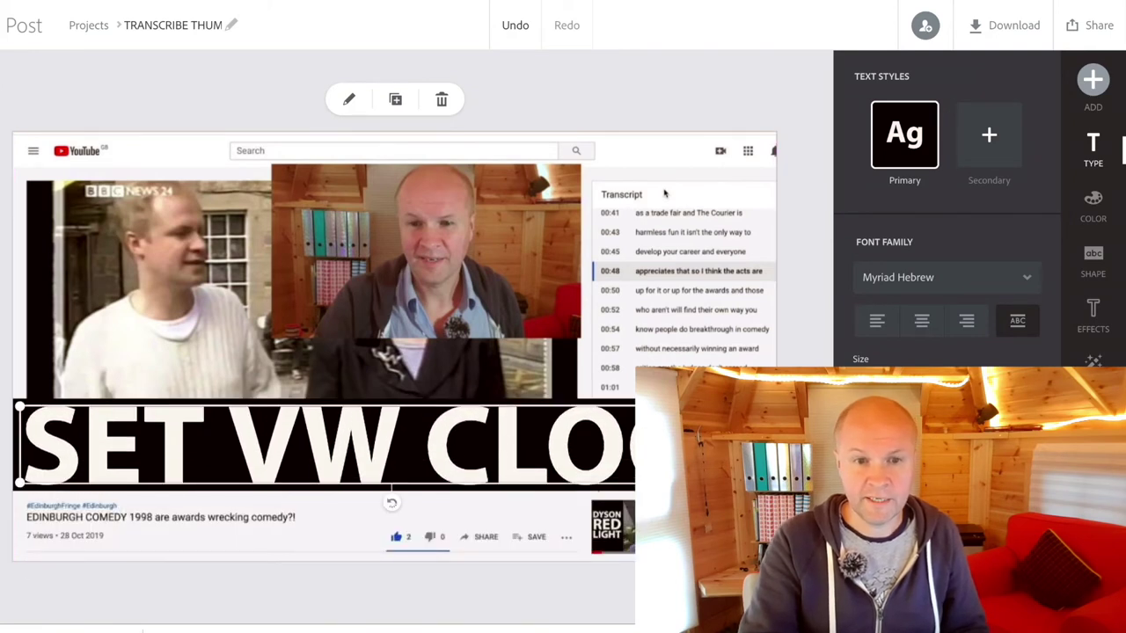
left_click(349, 100)
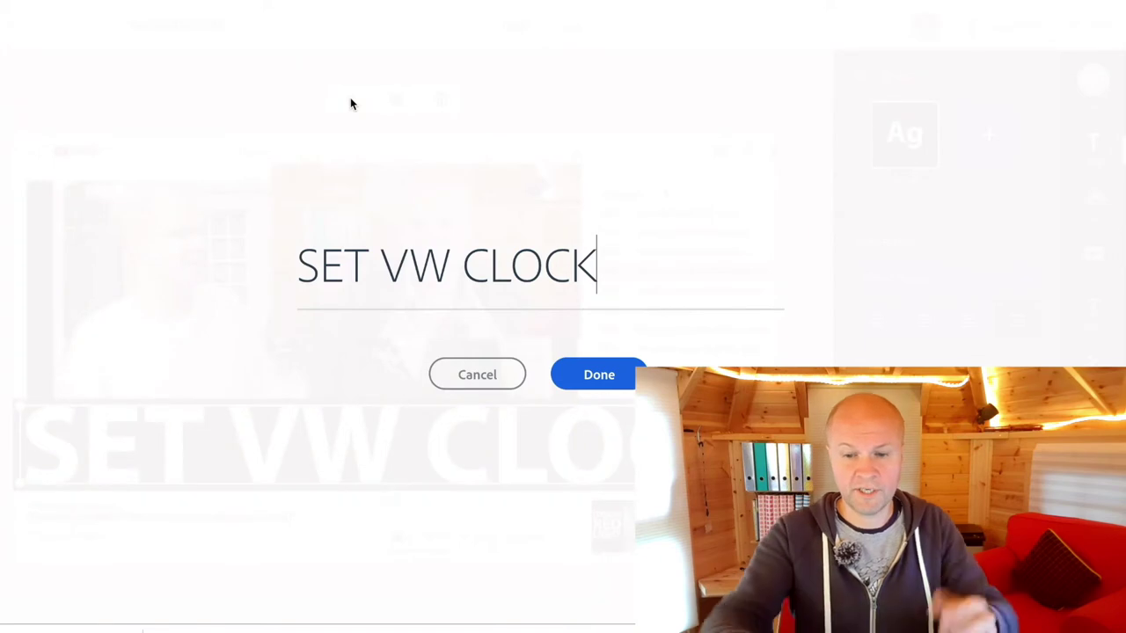
key("BackSpace")
key("BackSpace")
key("BackSpace")
key("BackSpace")
key("BackSpace")
key("BackSpace")
key("BackSpace")
key("BackSpace")
key("BackSpace")
key("BackSpace")
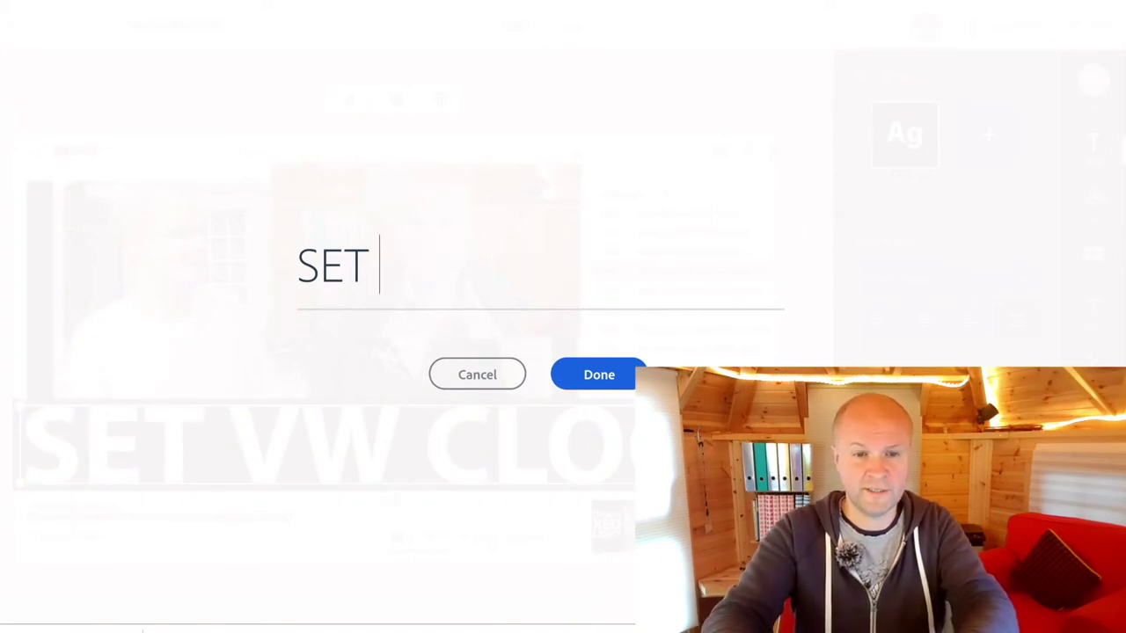
type("tr")
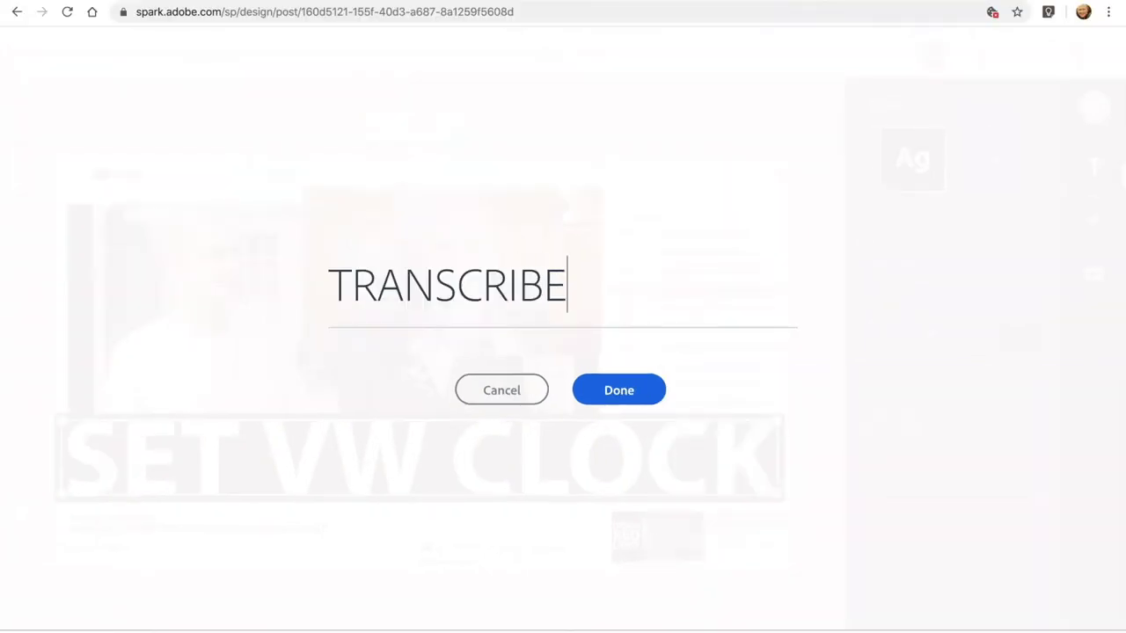
type("FOR FREE")
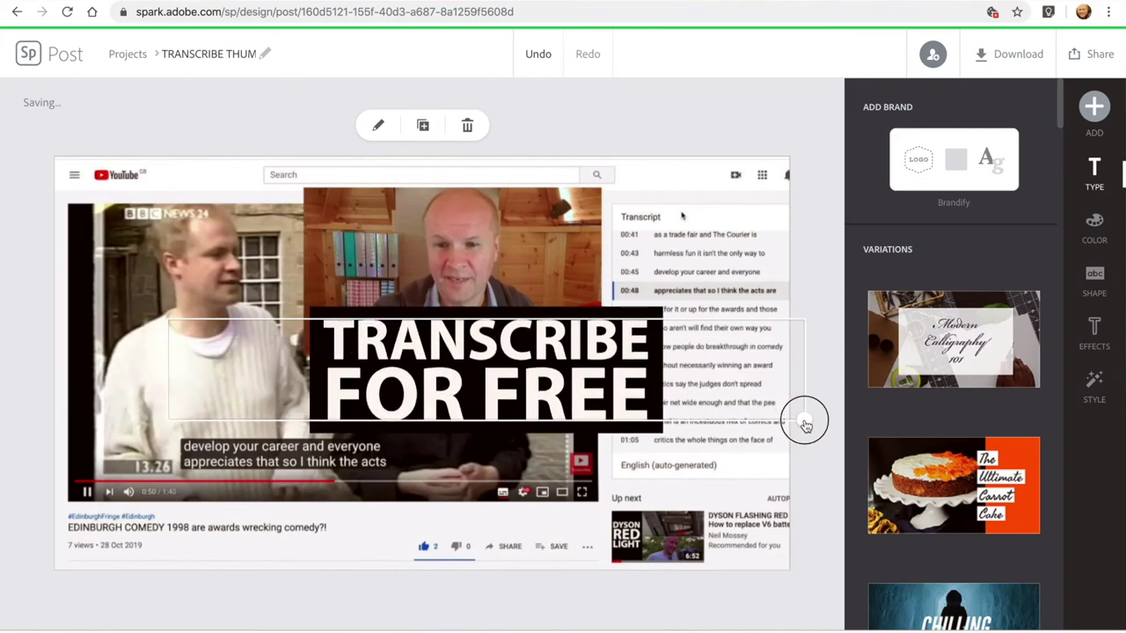
Place the two-line headline in the design's lower-right corner and enlarge it to about two thirds of the width.
left_click(490, 360)
left_click_drag(601, 426, 613, 439)
left_click_drag(490, 404, 644, 547)
left_click_drag(414, 460, 296, 387)
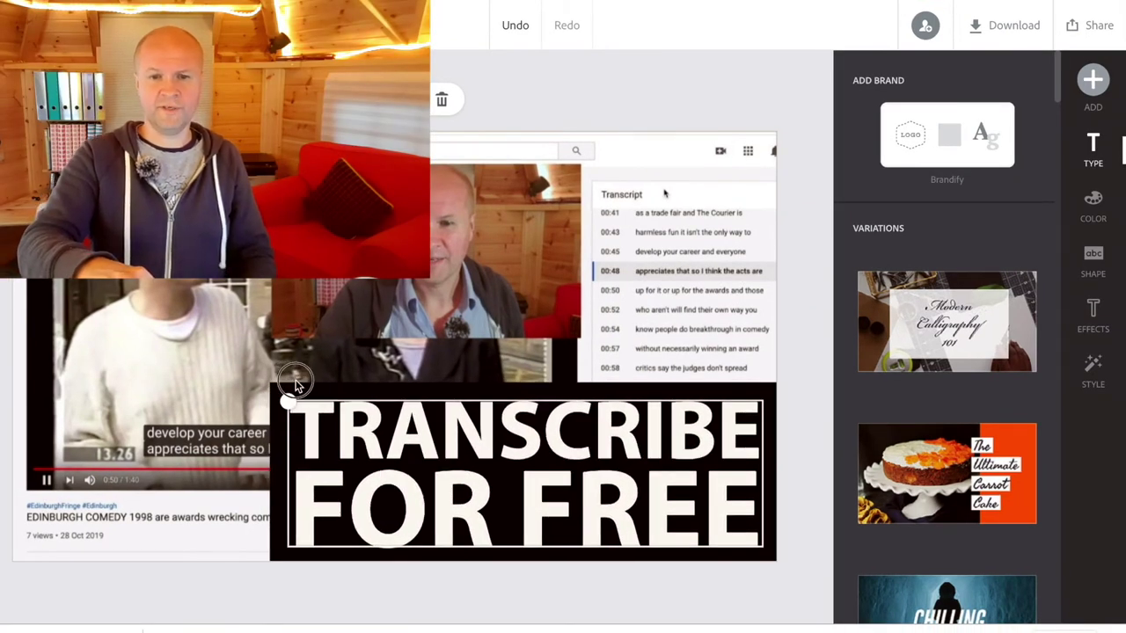
Look at the headline's color options, try a slab font on it, and return to Myriad Hebrew Bold.
left_click(1093, 204)
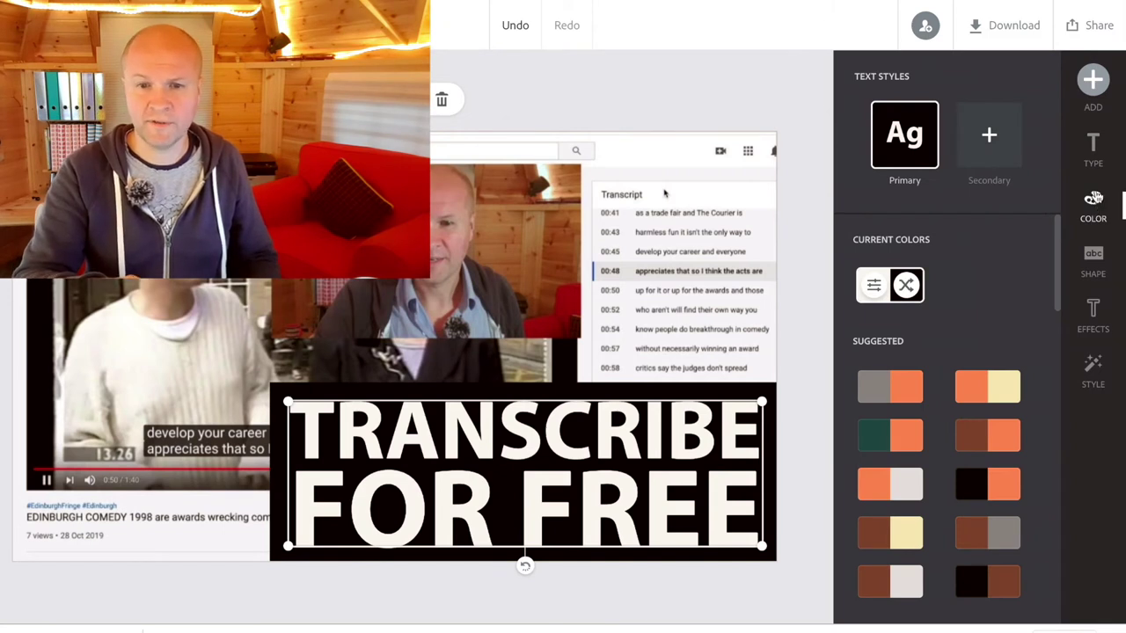
left_click(1093, 148)
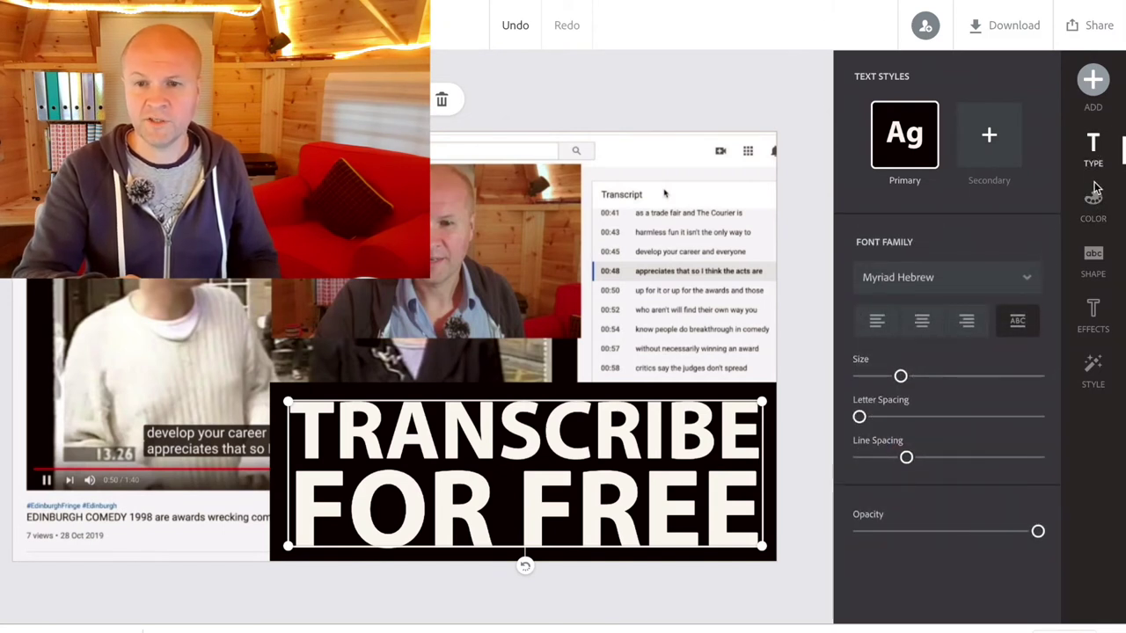
left_click(1023, 278)
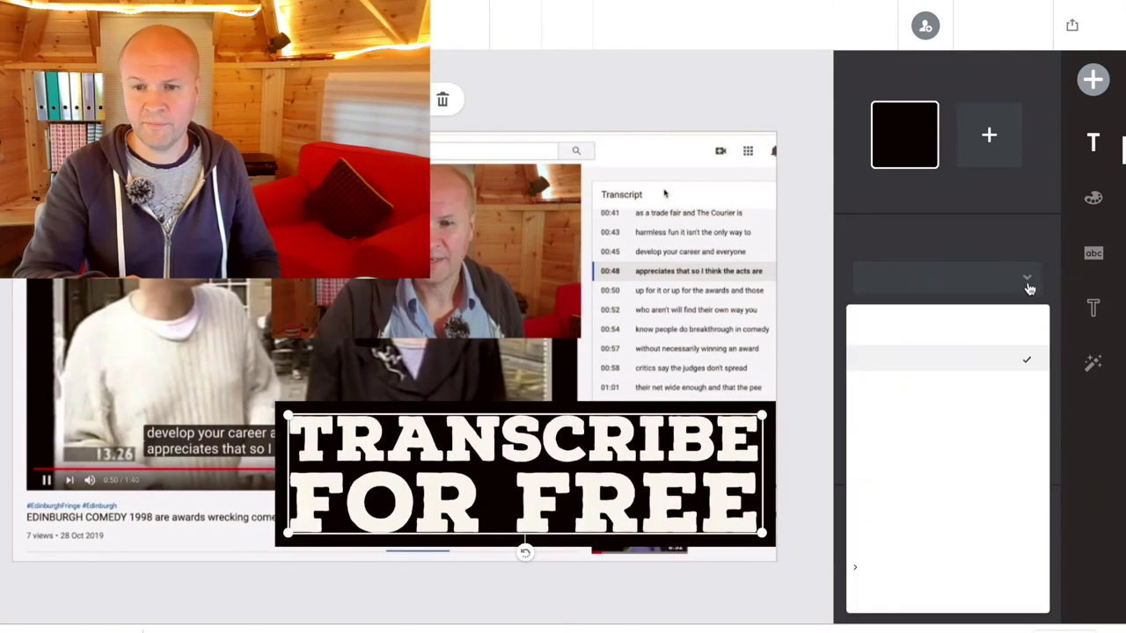
left_click(1028, 289)
left_click(1029, 289)
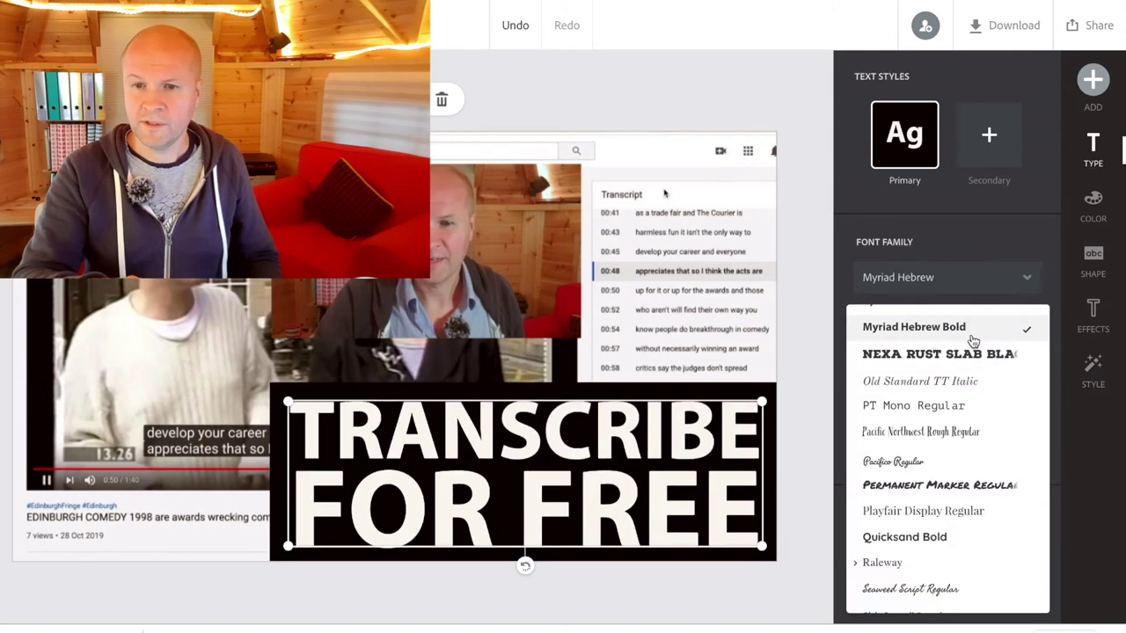
left_click(979, 230)
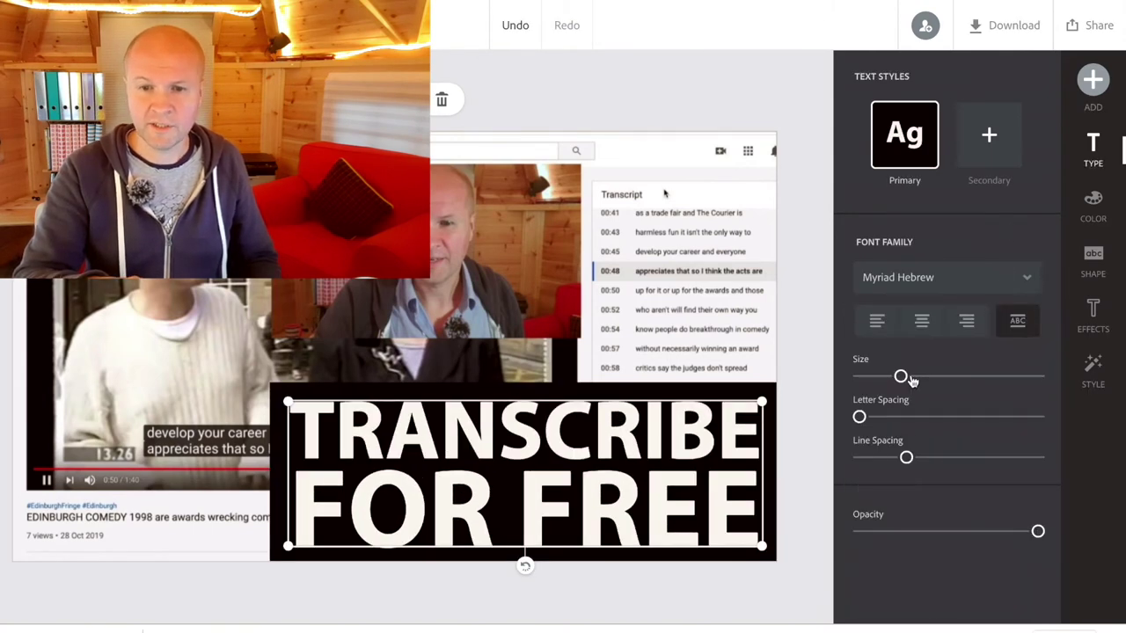
Reduce the headline's text size slightly and download the finished thumbnail as a JPG.
mouse_move(903, 380)
left_mouse_down()
mouse_move(947, 381)
mouse_move(901, 388)
left_mouse_up()
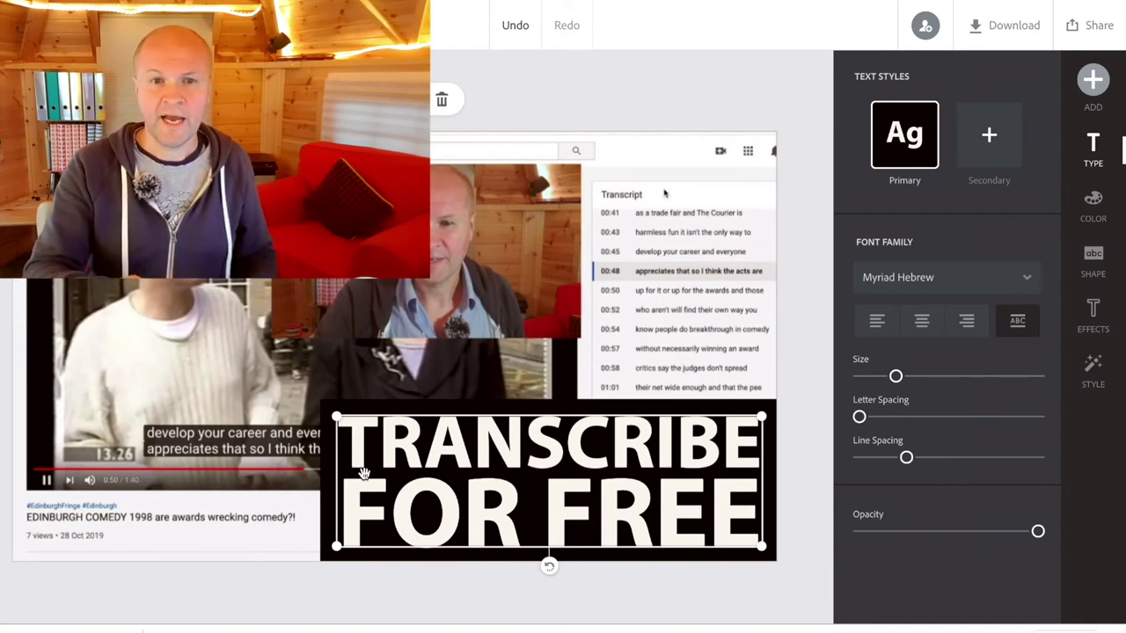
left_click(549, 117)
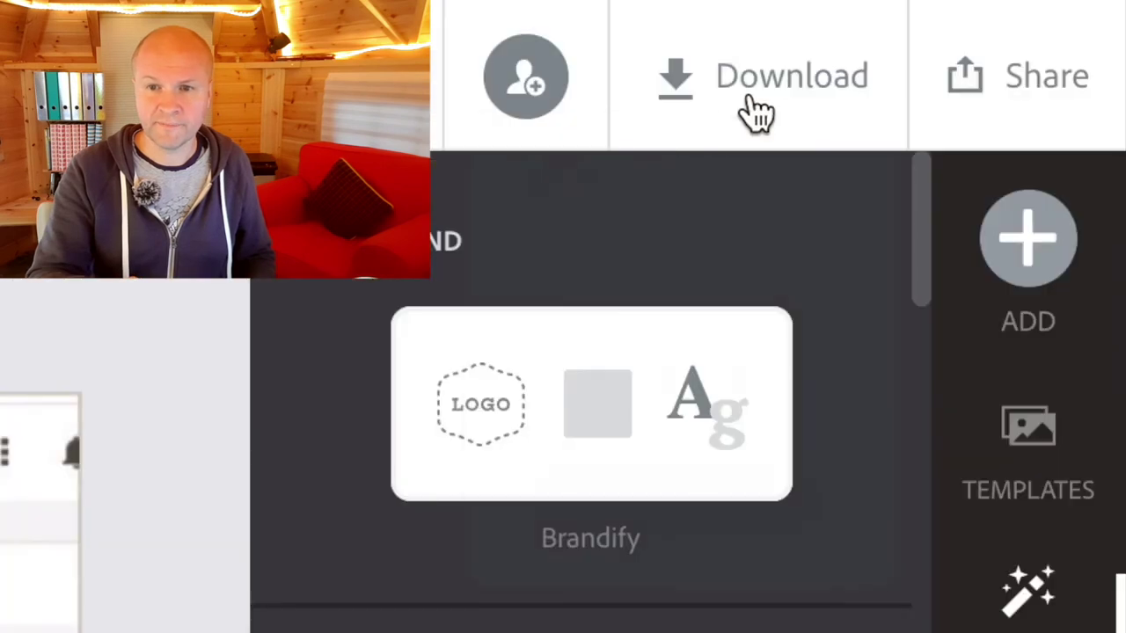
left_click(1000, 34)
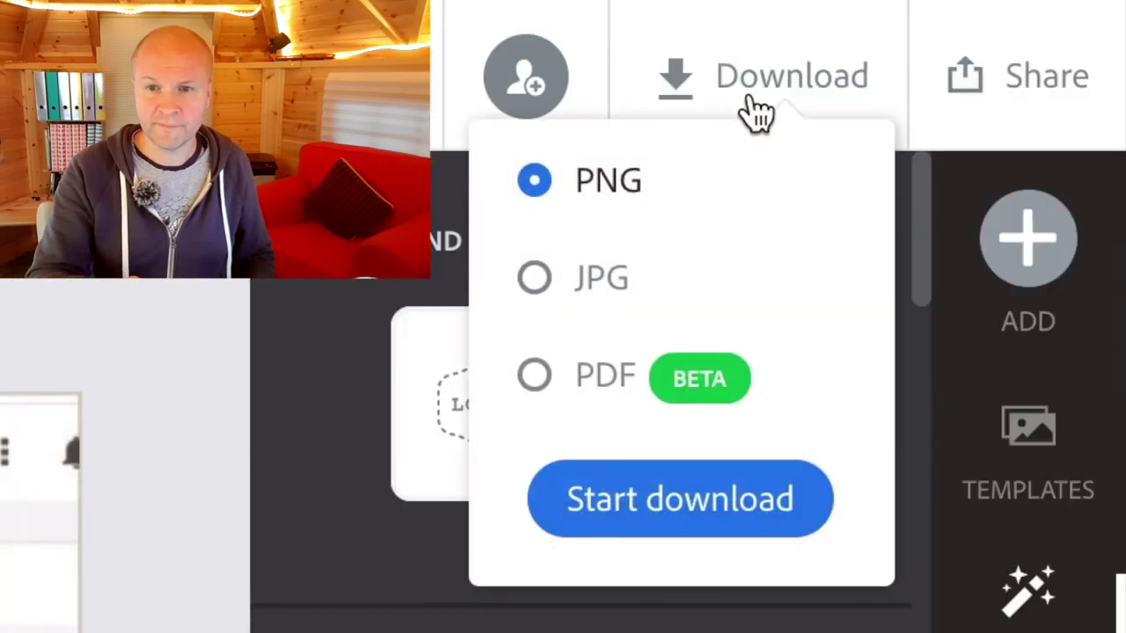
left_click(550, 277)
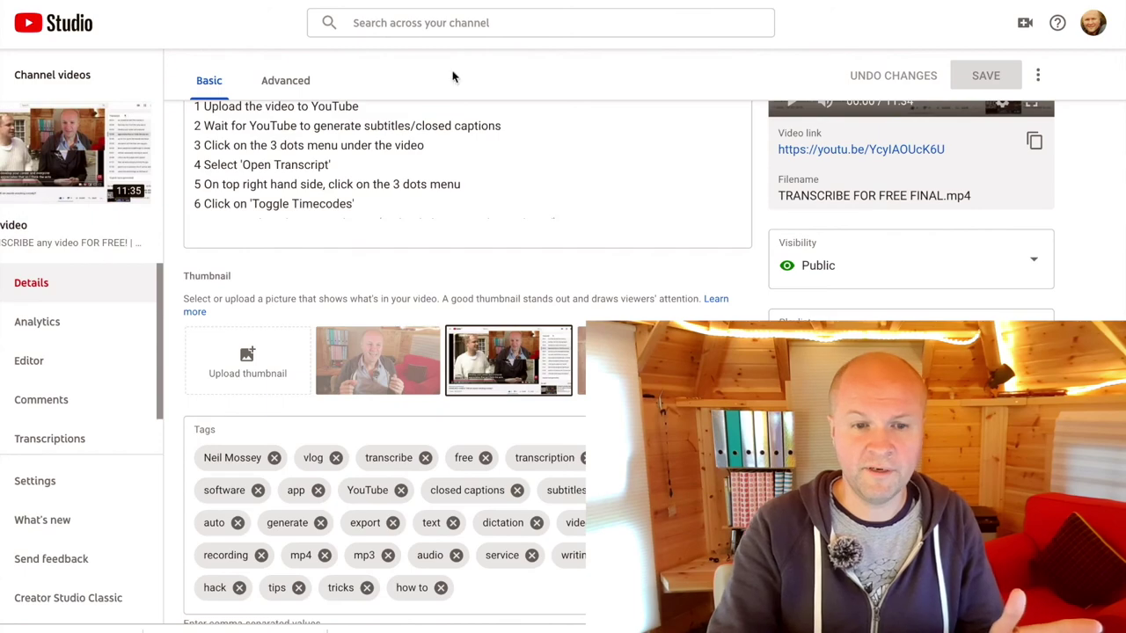
Switch to YouTube Studio and start uploading a custom thumbnail for the transcription video.
left_click(248, 359)
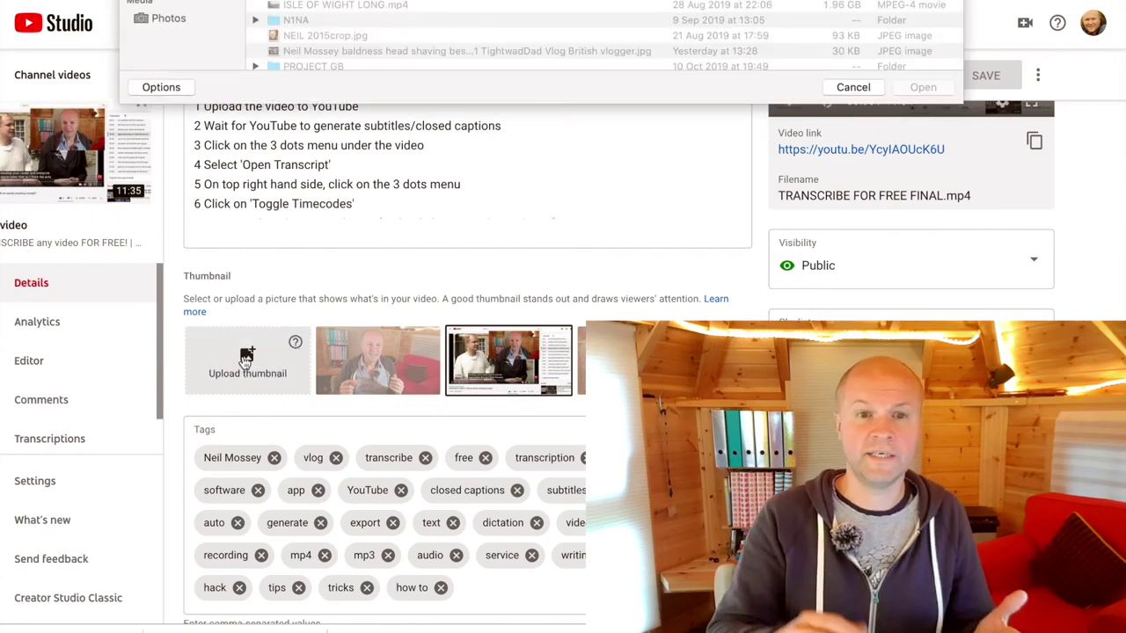